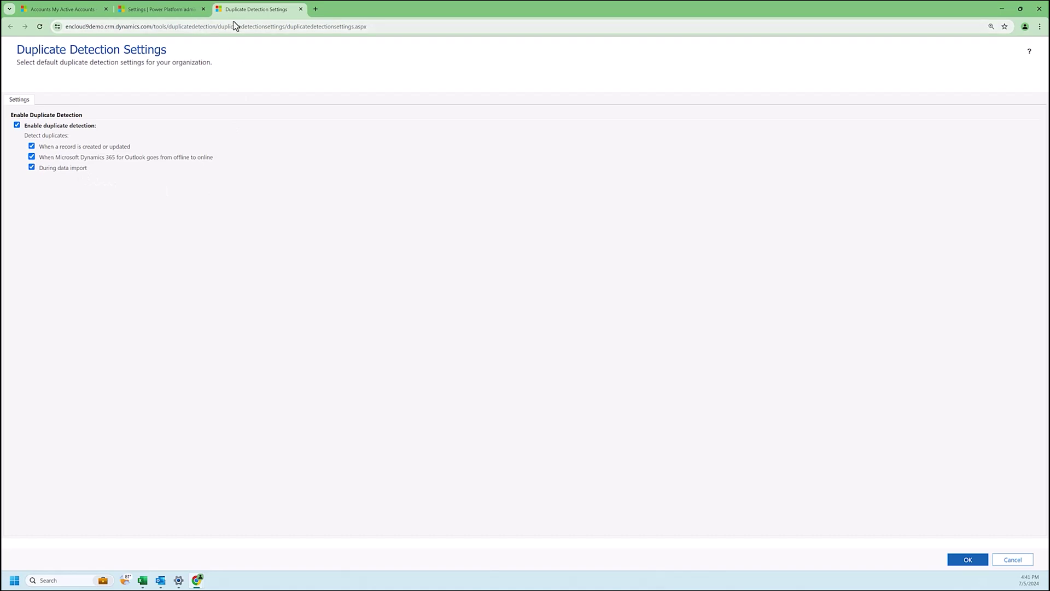
Step: Close the duplicate detection settings and open the Duplicate Detection Rules list from Data management
{"action": "left_click", "coordinate": [301, 9]}
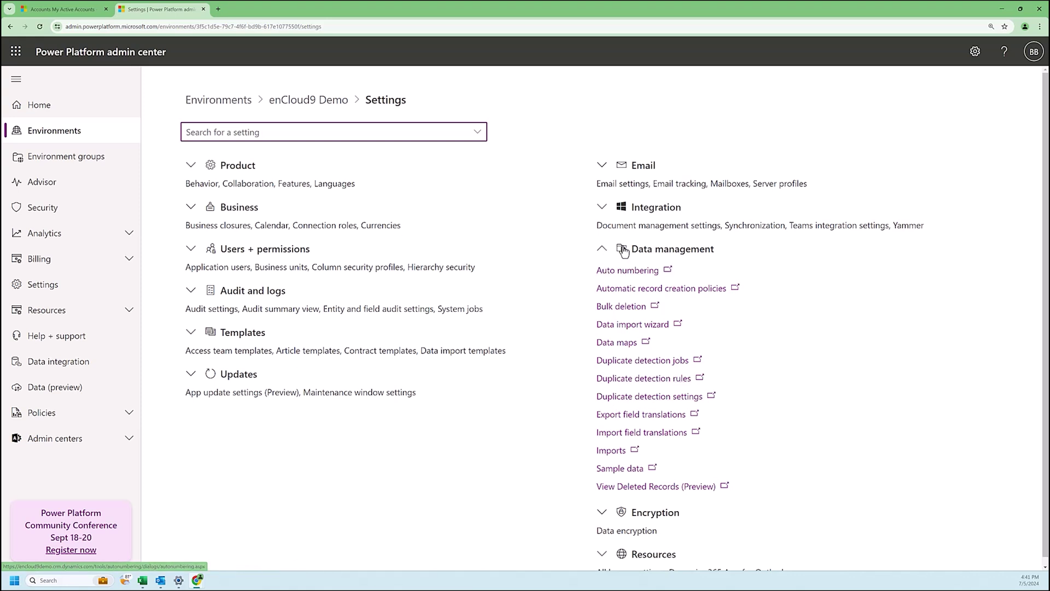
{"action": "left_click", "coordinate": [625, 397]}
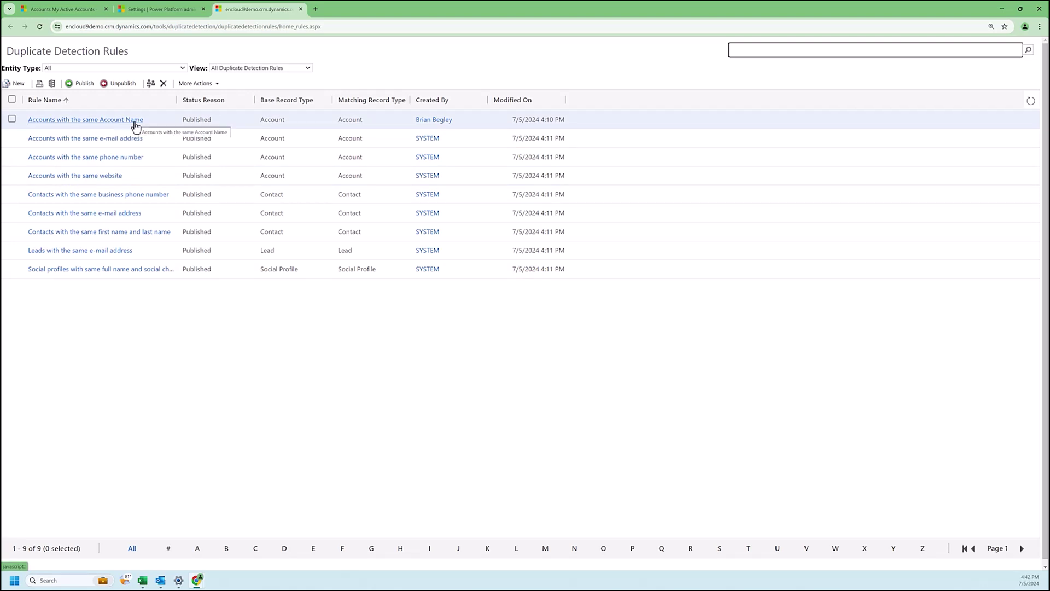
Step: Open the 'Accounts with the same Account Name' rule and enlarge its window to show all criteria
{"action": "left_click", "coordinate": [136, 120]}
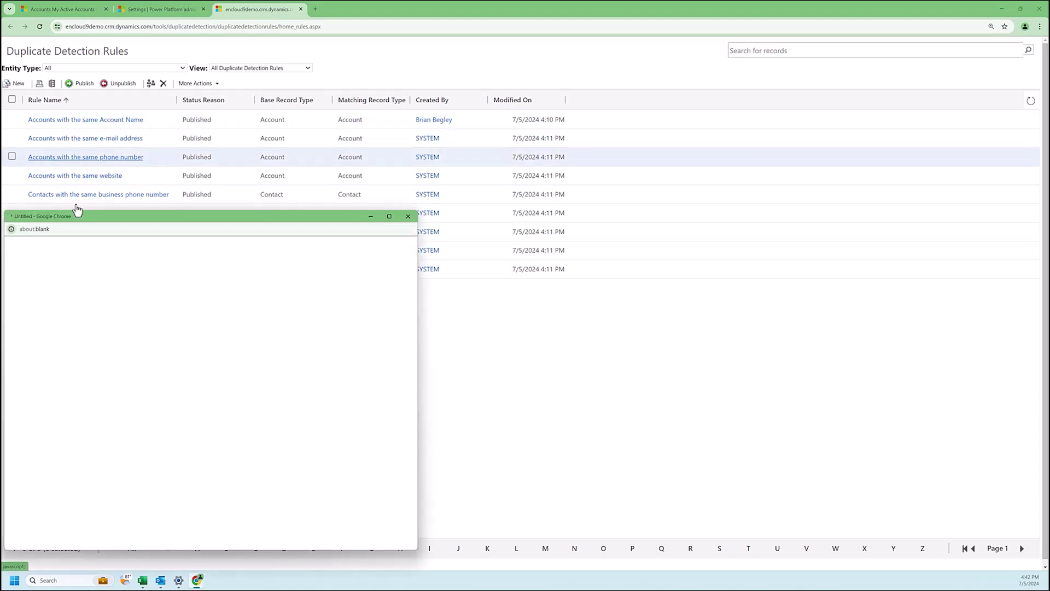
{"action": "left_click_drag", "start_coordinate": [147, 213], "coordinate": [158, 98]}
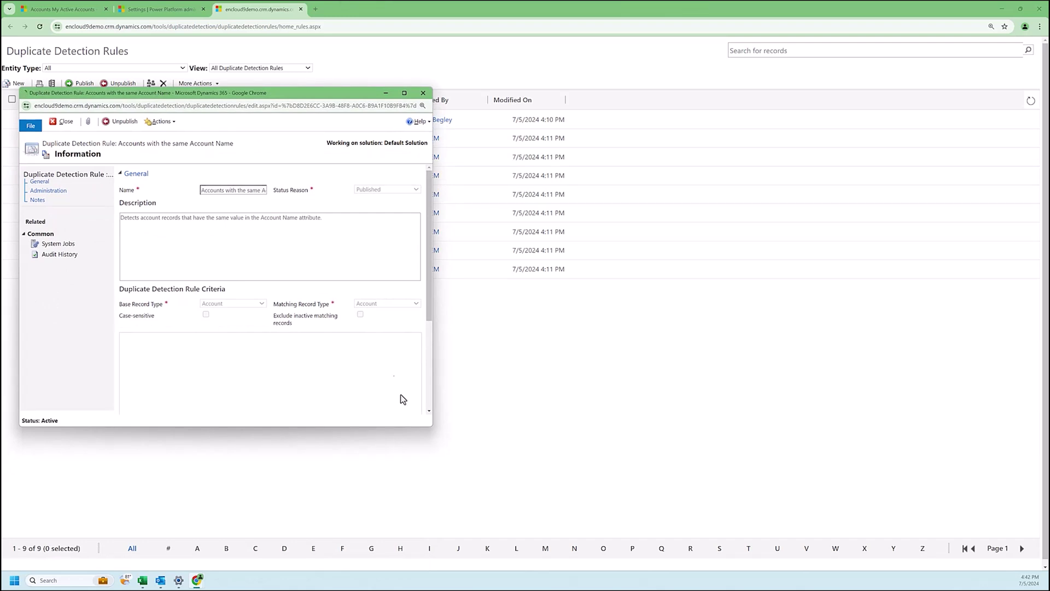
{"action": "left_click_drag", "start_coordinate": [432, 426], "coordinate": [739, 471]}
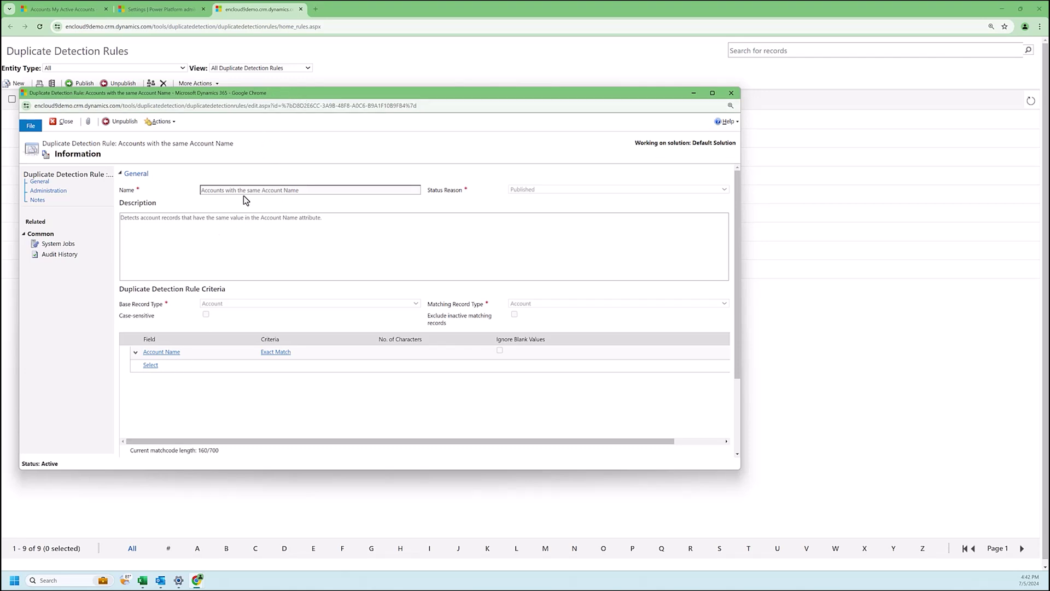
Step: Unpublish the Account Name rule, maximize its window, and start a new criteria row below Account Name
{"action": "left_click", "coordinate": [123, 126]}
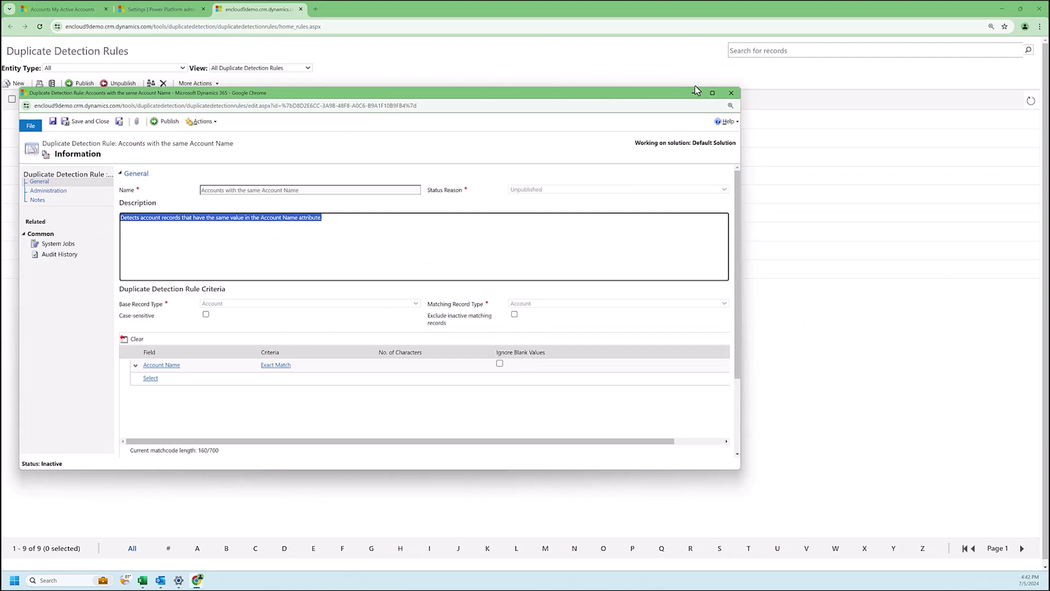
{"action": "left_click", "coordinate": [712, 93]}
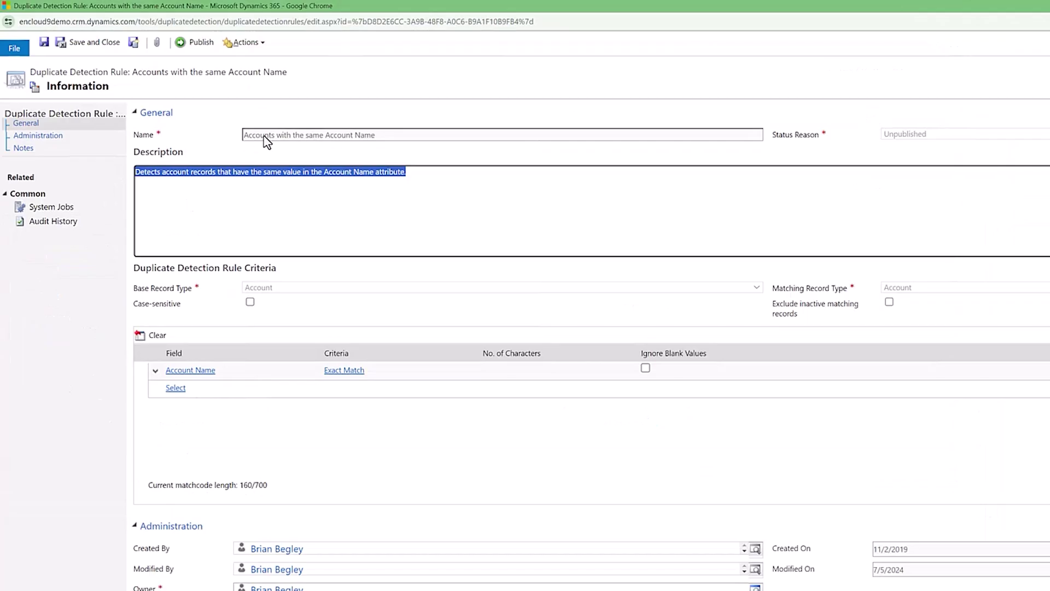
{"action": "left_click", "coordinate": [176, 370]}
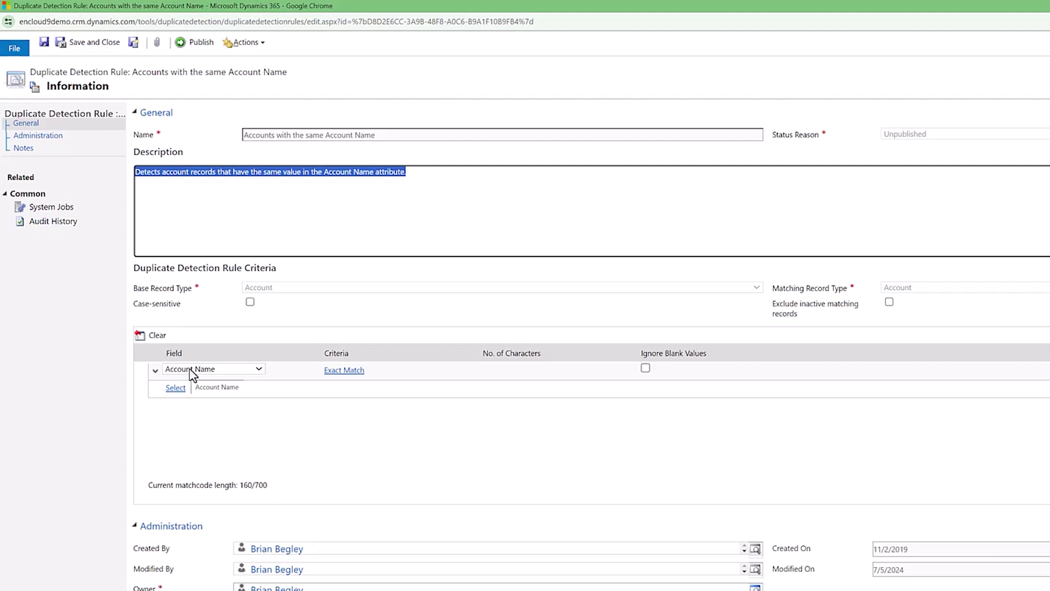
{"action": "left_click", "coordinate": [342, 370]}
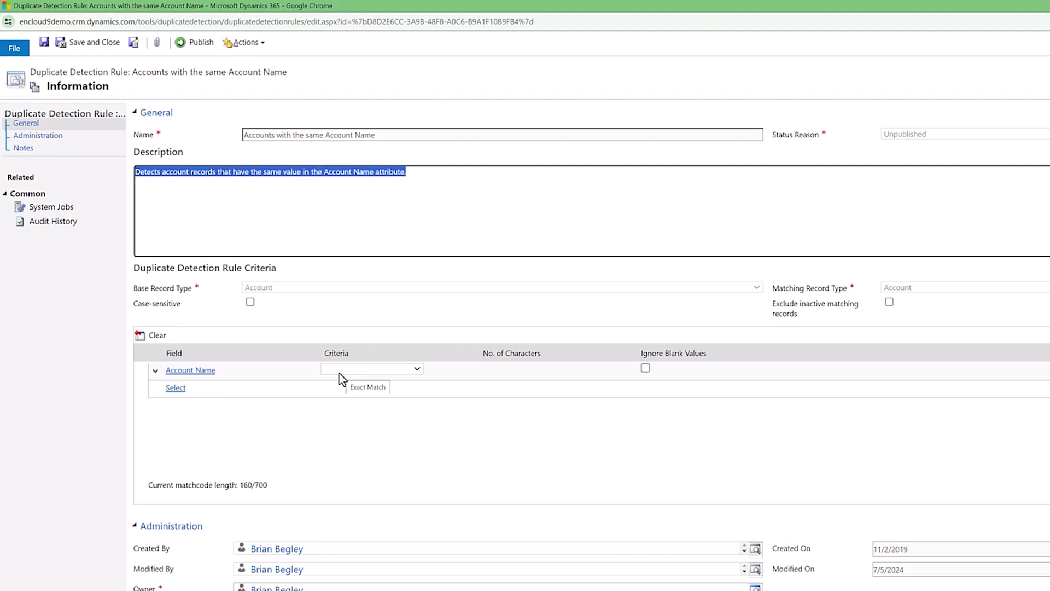
{"action": "left_click", "coordinate": [206, 393]}
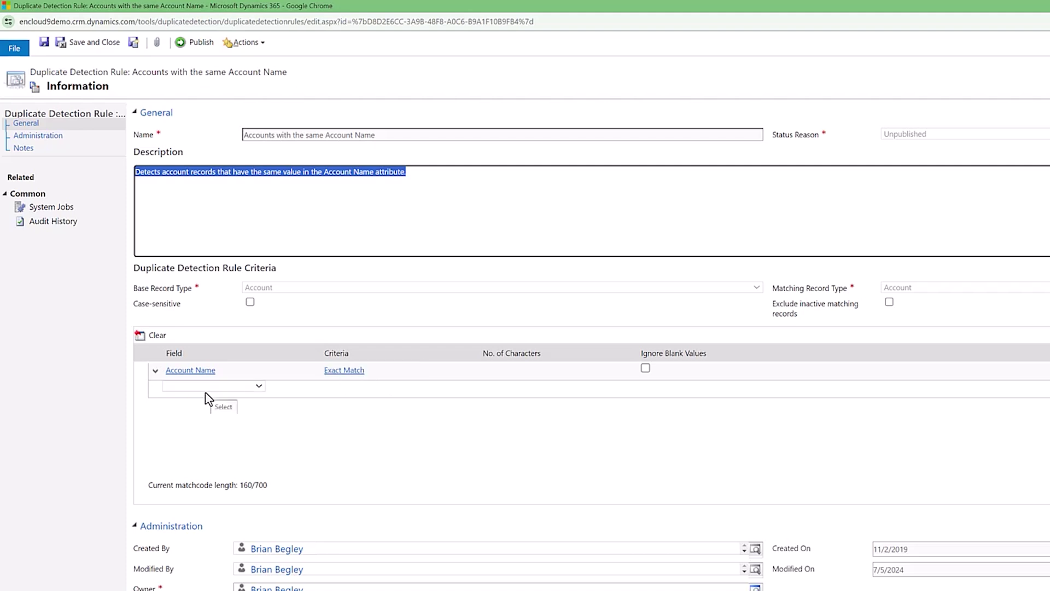
Step: Add an Account Number criterion with Exact Match to the rule
{"action": "left_click", "coordinate": [209, 387]}
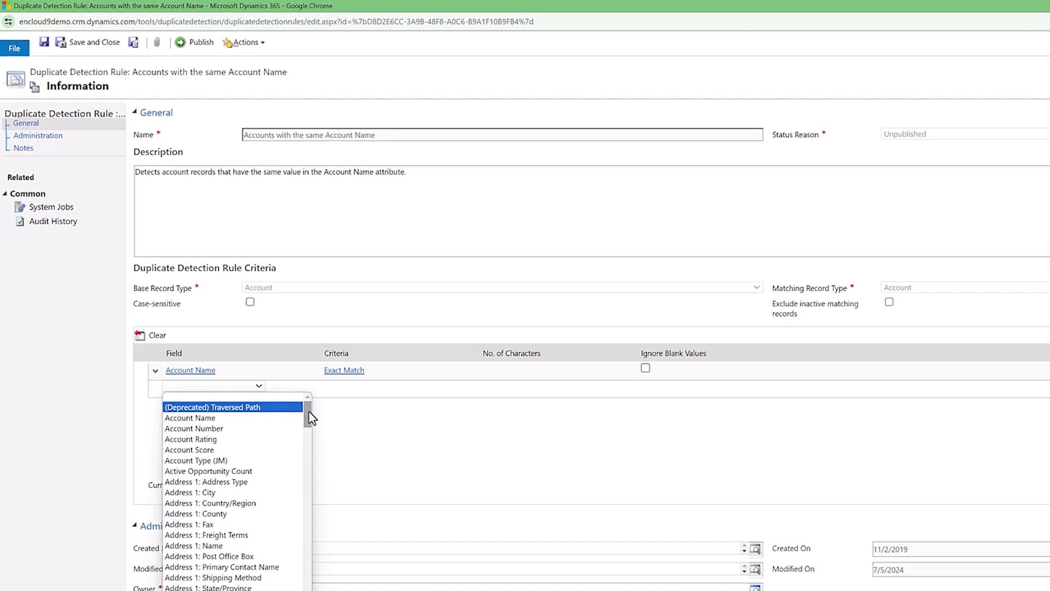
{"action": "left_click", "coordinate": [222, 430]}
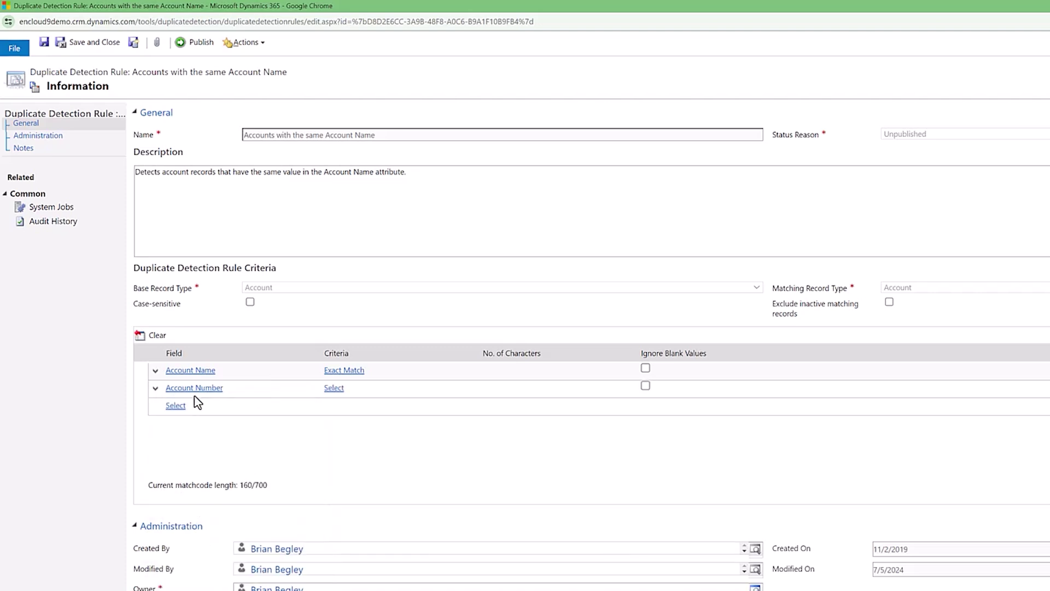
{"action": "left_click", "coordinate": [352, 390]}
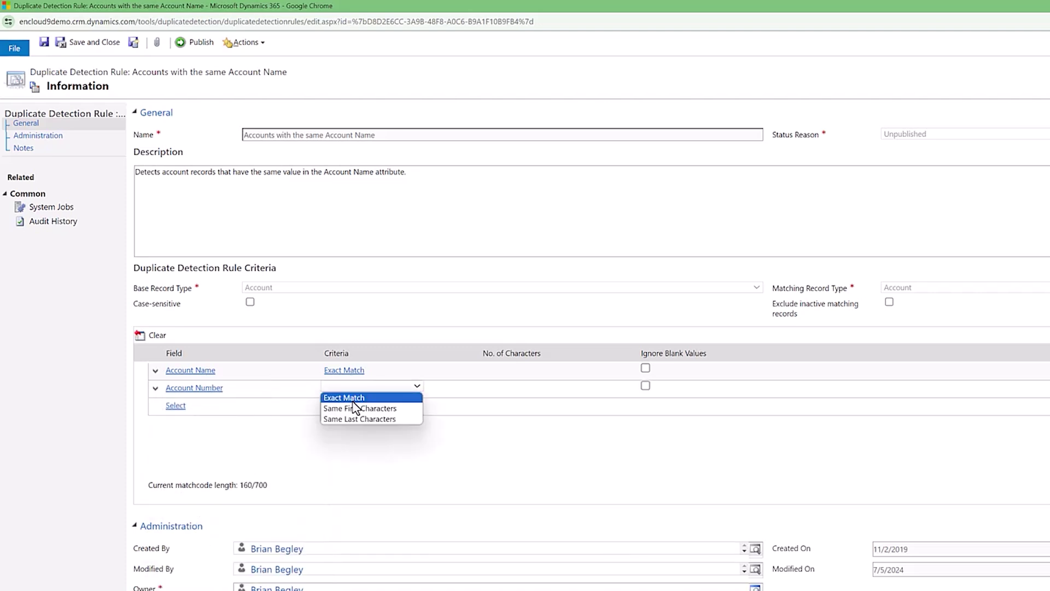
{"action": "left_click", "coordinate": [351, 396]}
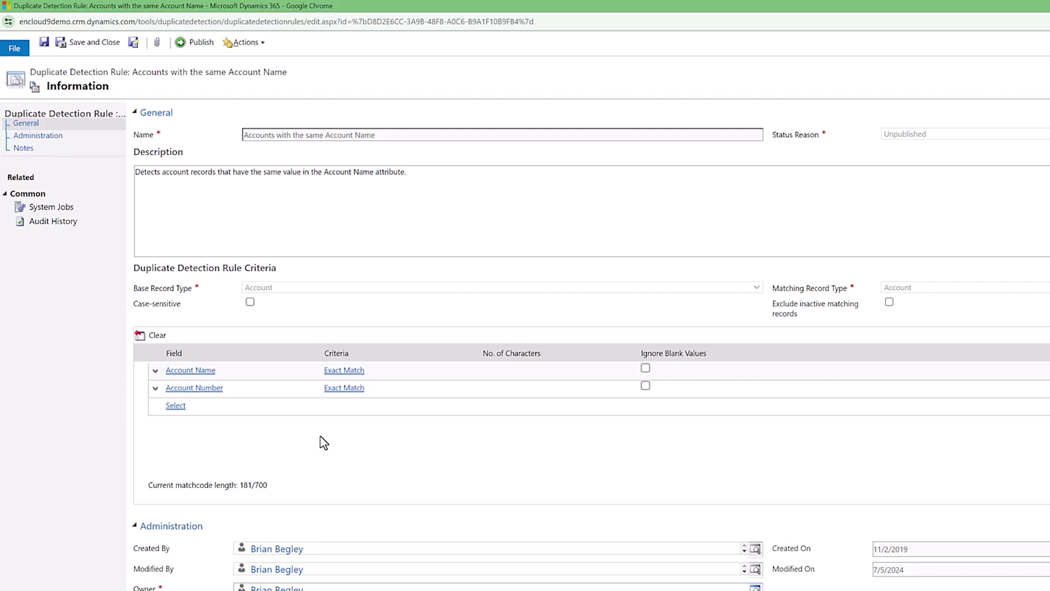
{"action": "mouse_move", "coordinate": [274, 394]}
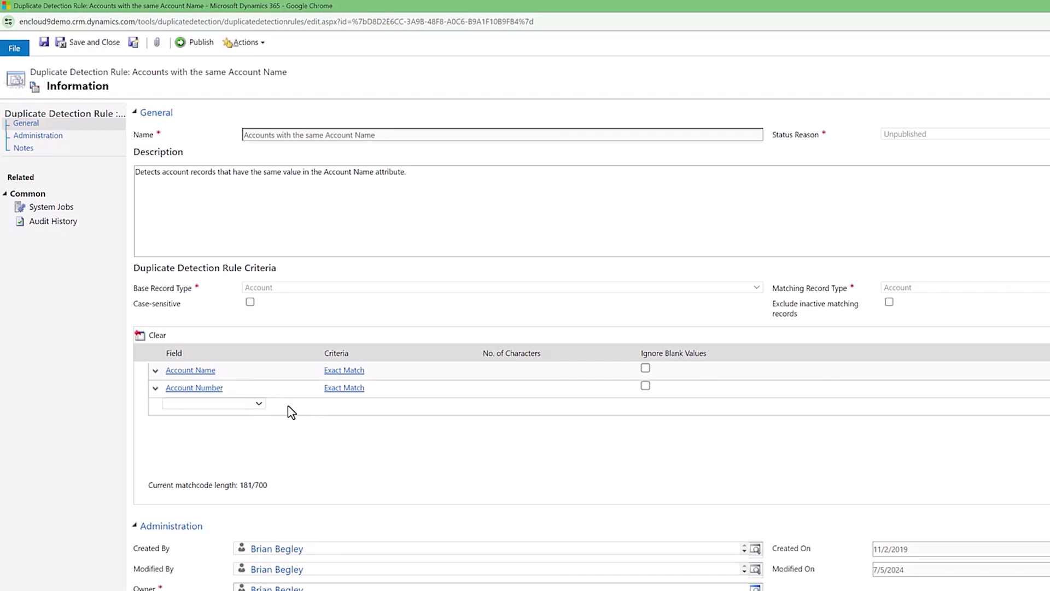
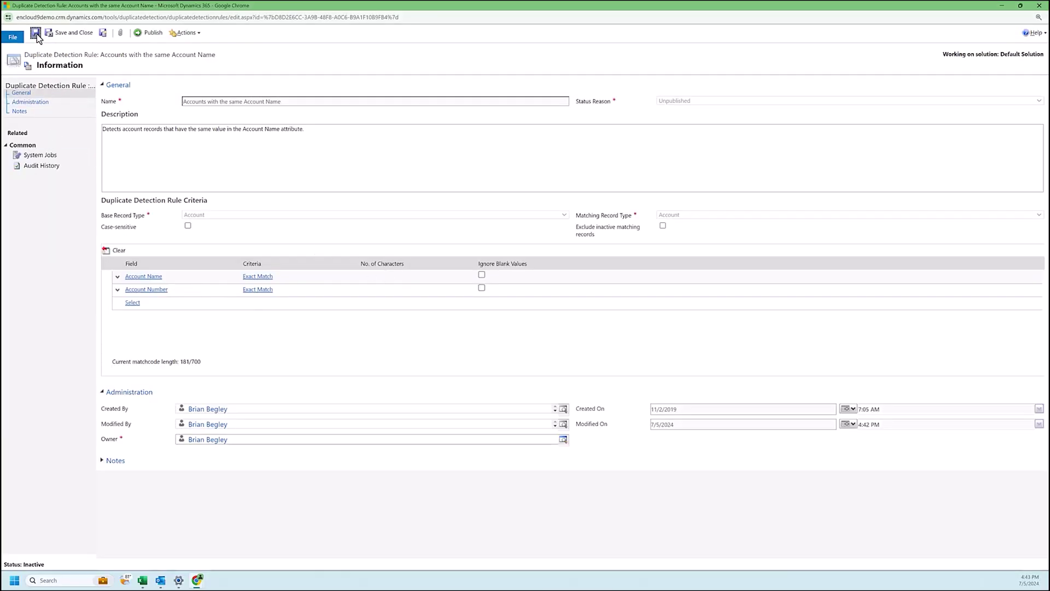
Step: Publish the Accounts with the same Account Name rule, confirm, and close its form
{"action": "left_click", "coordinate": [150, 34]}
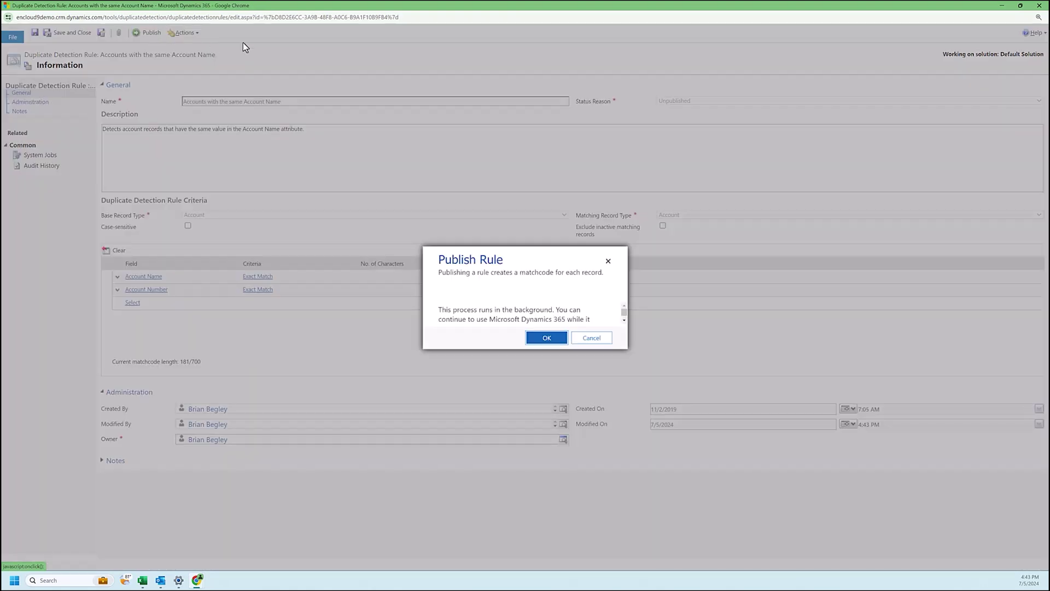
{"action": "left_click", "coordinate": [547, 340]}
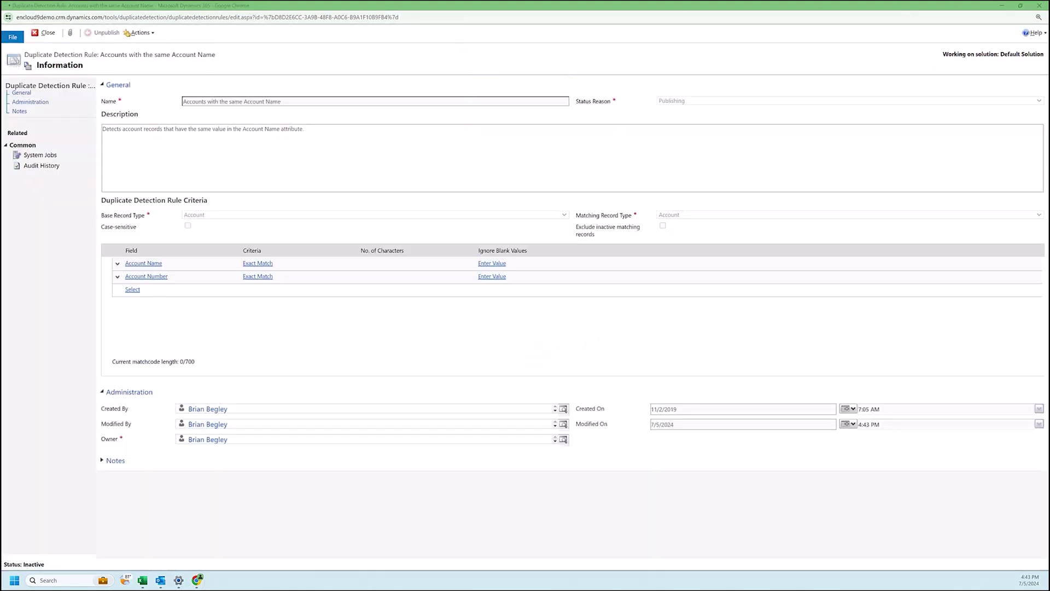
{"action": "left_click", "coordinate": [1040, 7]}
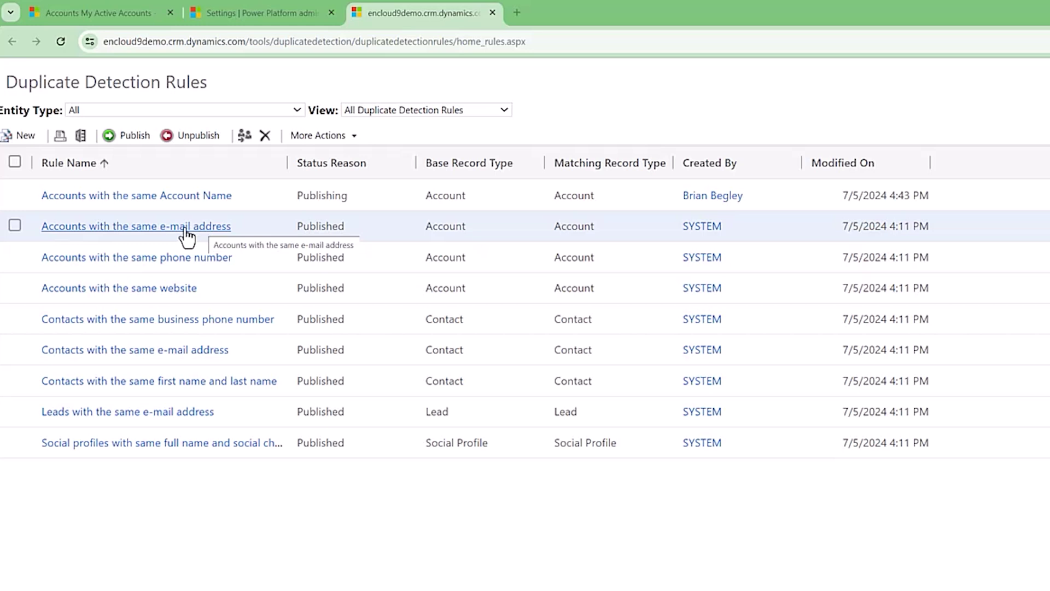
Step: Unpublish the account e-mail address rule, then the account phone number rule
{"action": "left_click", "coordinate": [15, 226]}
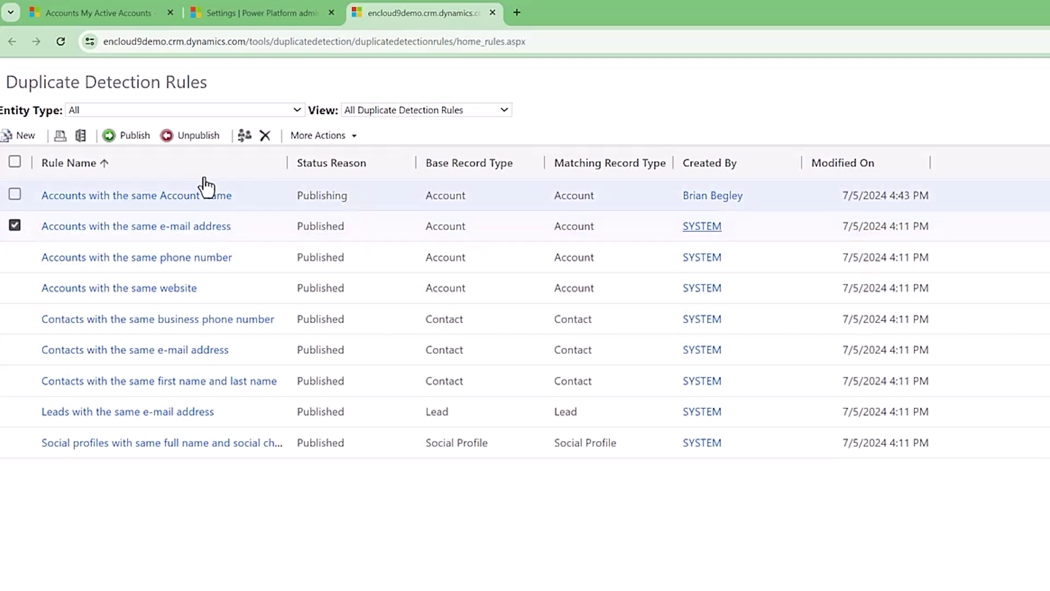
{"action": "left_click", "coordinate": [195, 138]}
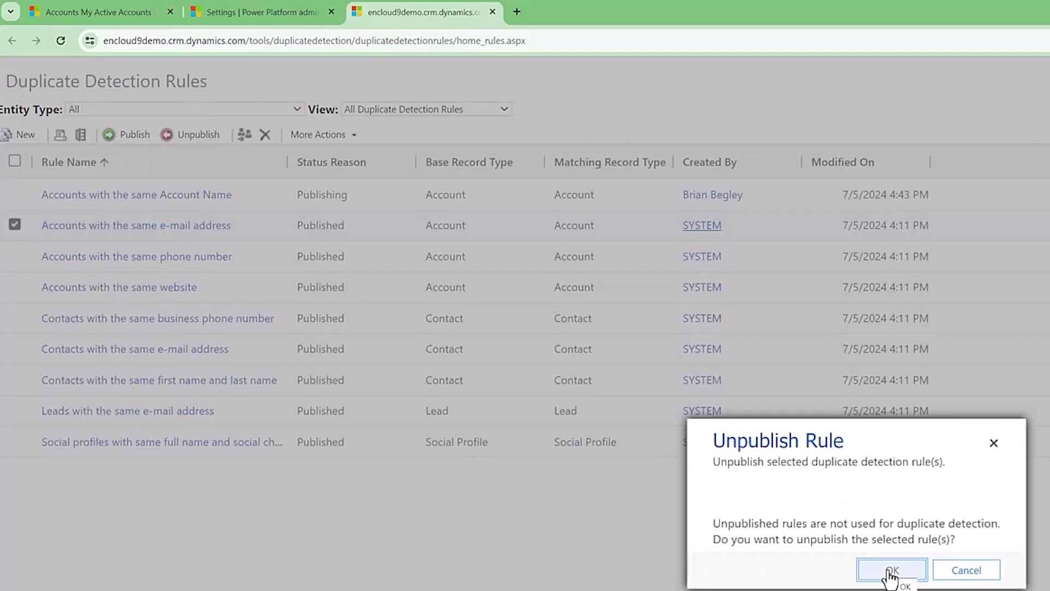
{"action": "left_click", "coordinate": [891, 571]}
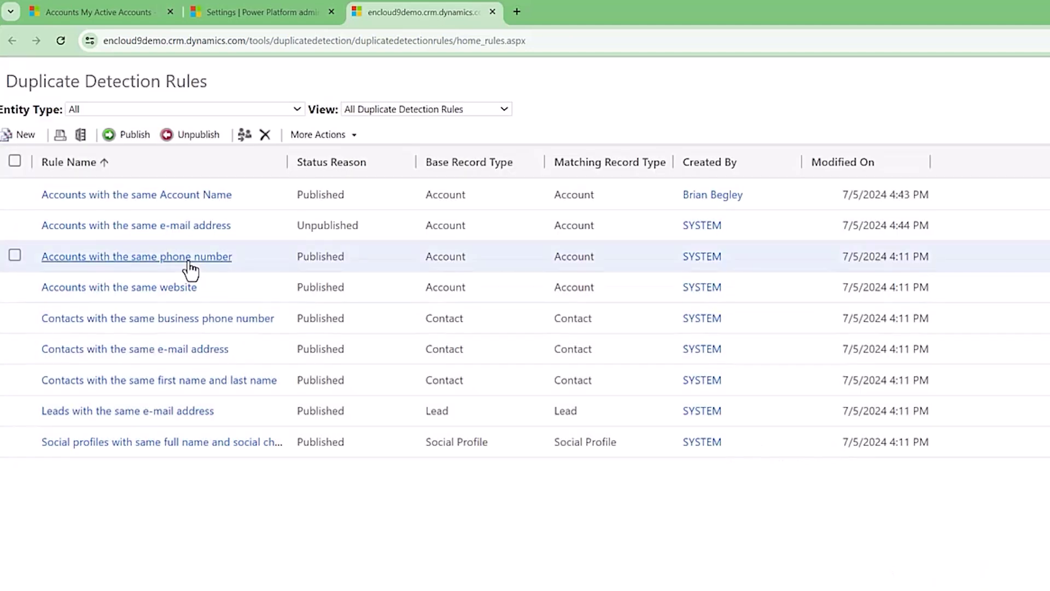
{"action": "left_click", "coordinate": [16, 256]}
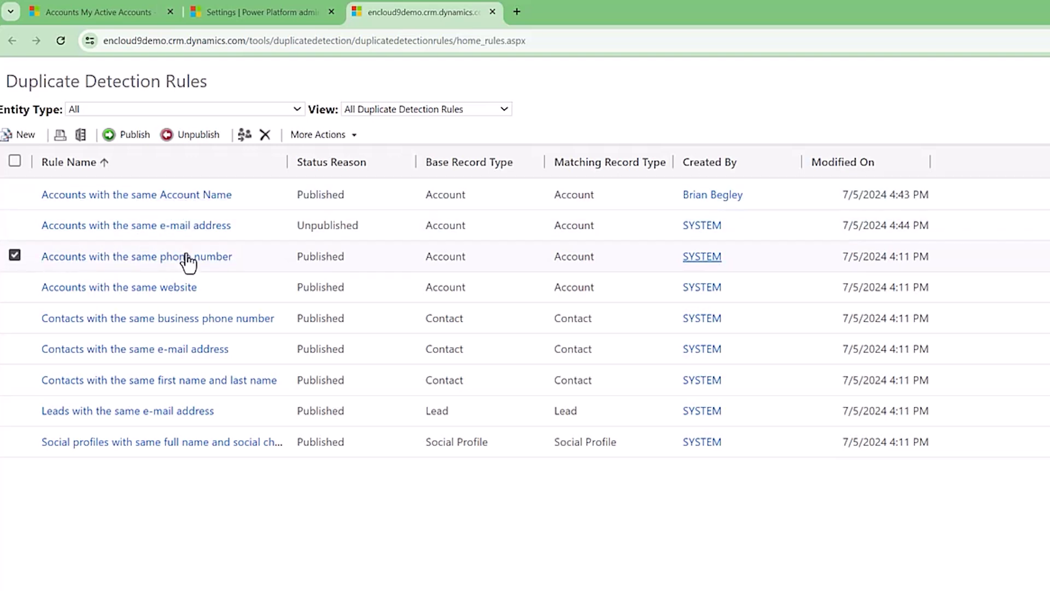
{"action": "left_click", "coordinate": [192, 135]}
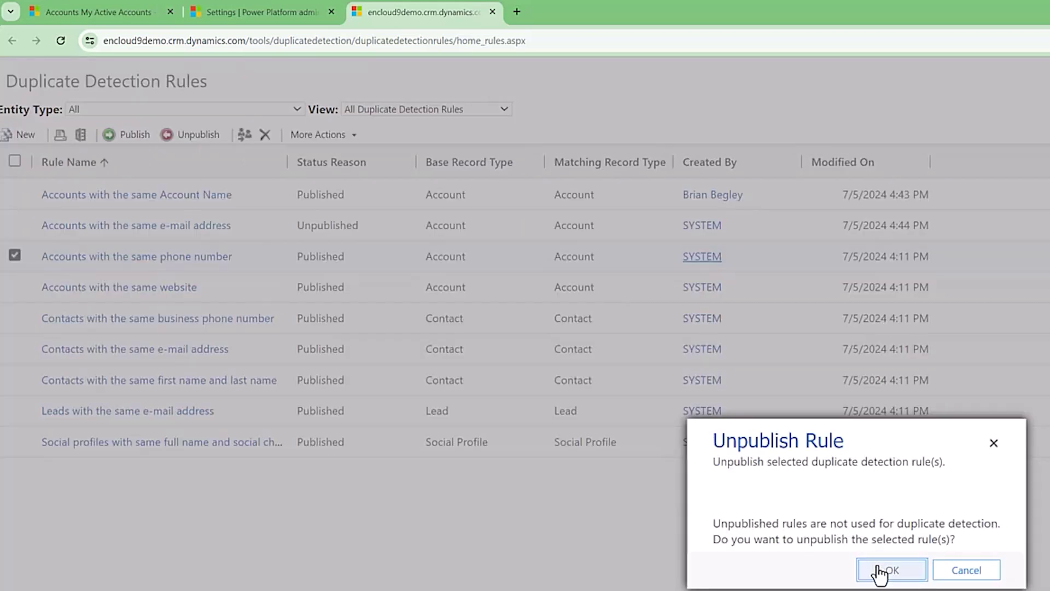
{"action": "left_click", "coordinate": [880, 570]}
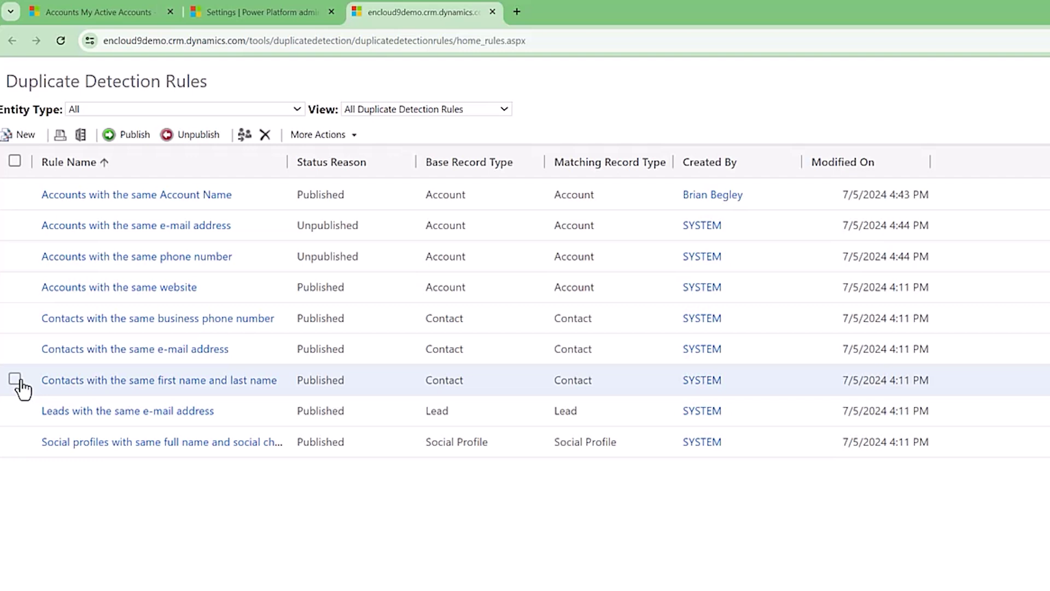
Step: Unpublish the Contacts business phone number and Contacts e-mail address rules together
{"action": "left_click", "coordinate": [15, 318]}
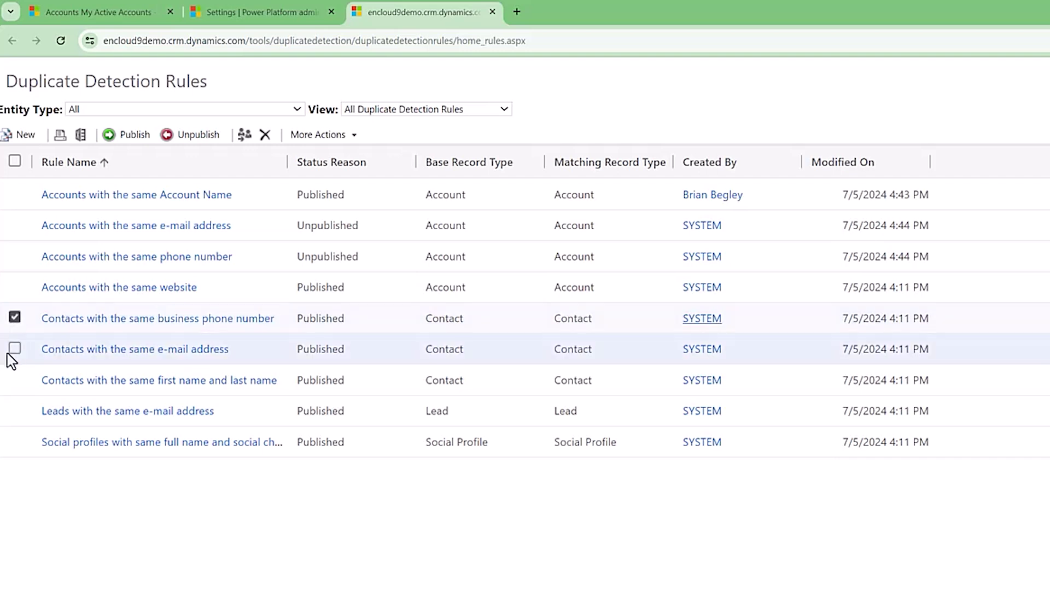
{"action": "left_click", "coordinate": [15, 349]}
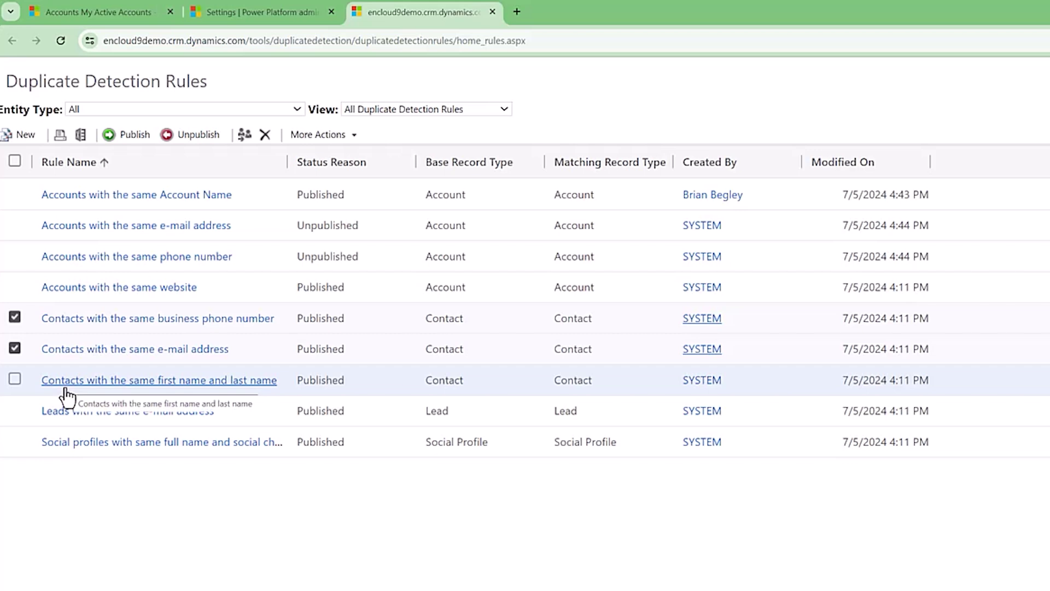
{"action": "left_click", "coordinate": [193, 135]}
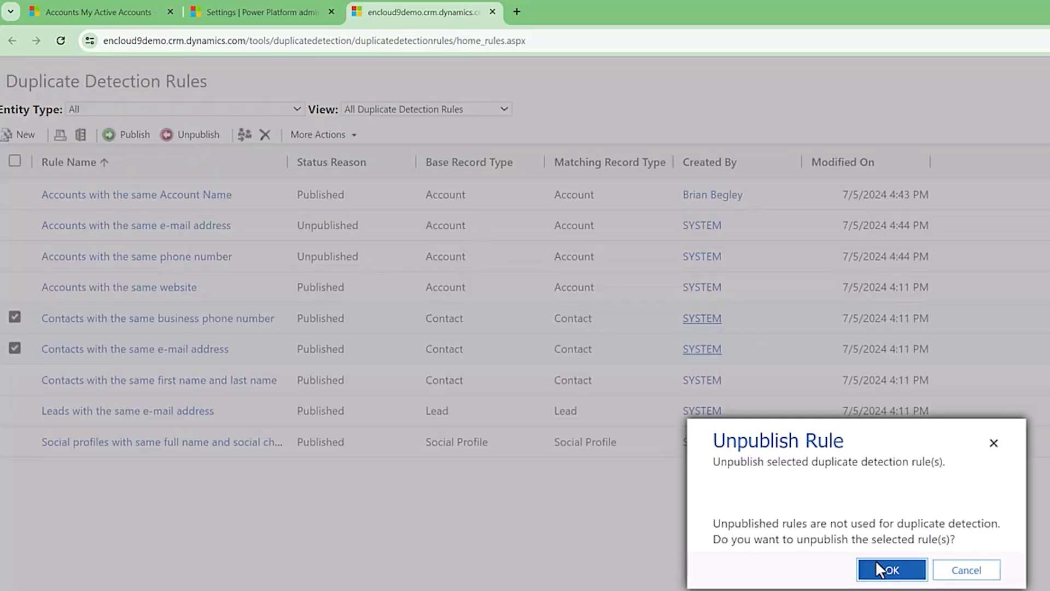
{"action": "left_click", "coordinate": [886, 566]}
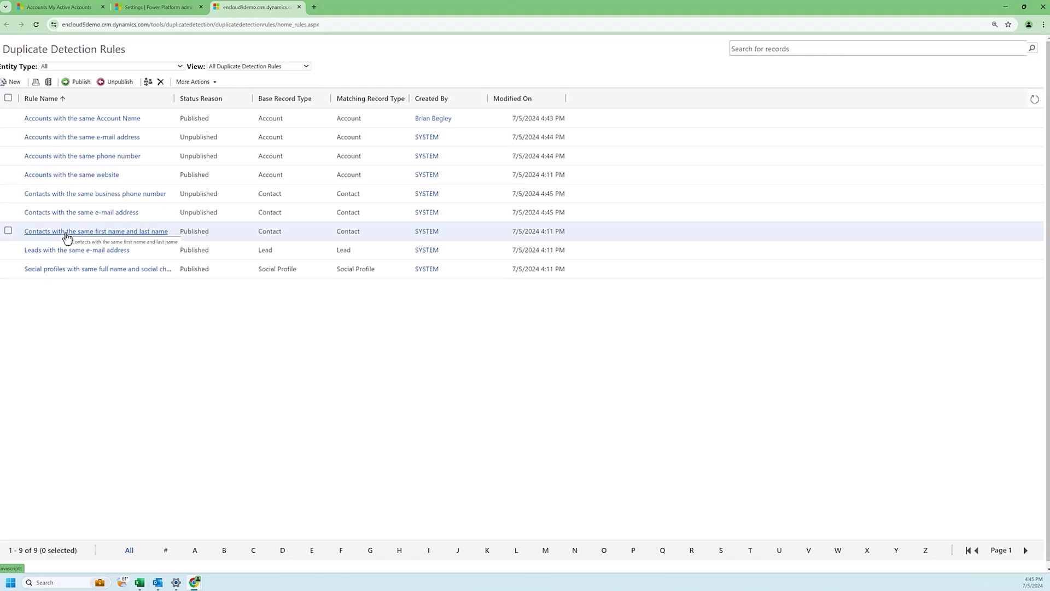
Step: Open the Contacts with the same first name and last name rule full-screen and unpublish it
{"action": "left_click", "coordinate": [104, 392]}
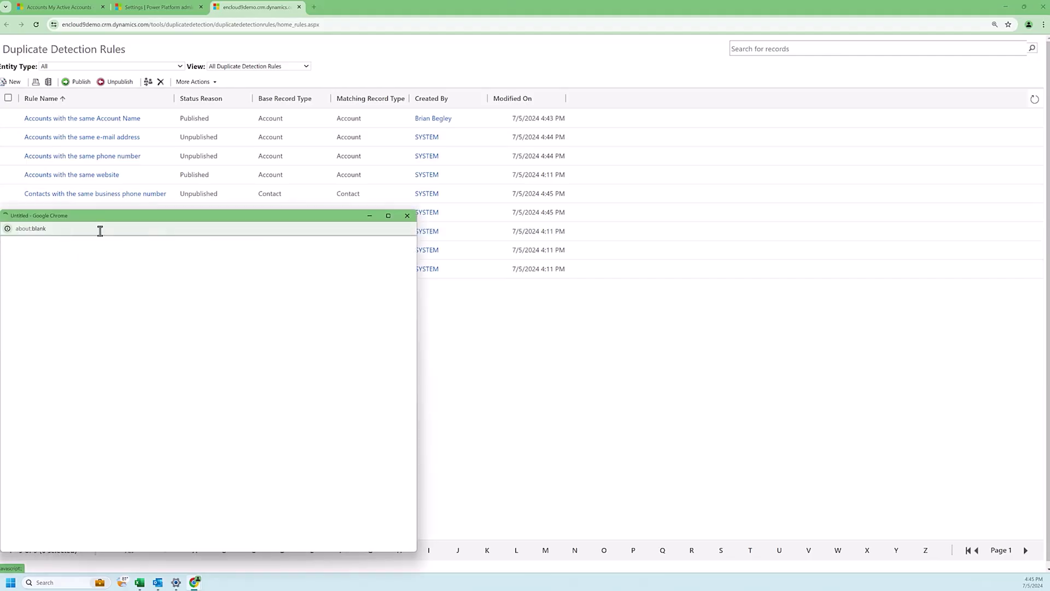
{"action": "left_click", "coordinate": [389, 217]}
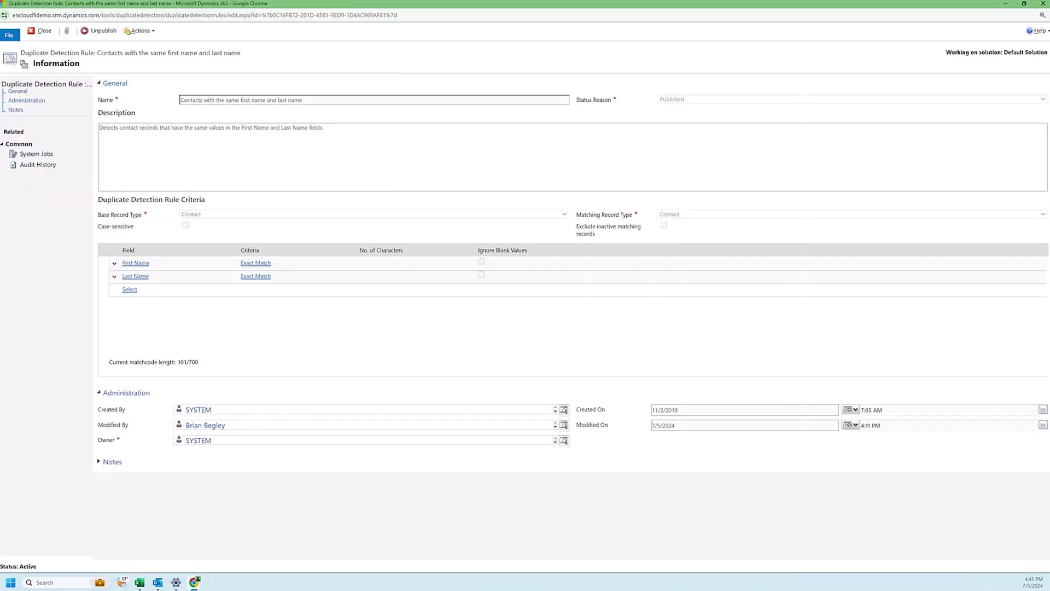
{"action": "left_click", "coordinate": [99, 33]}
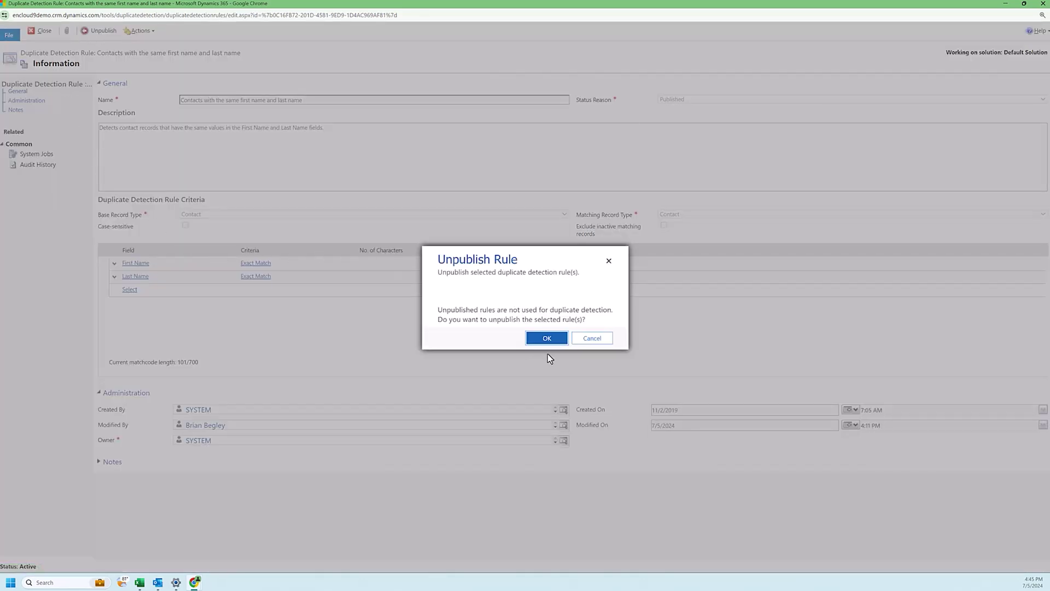
{"action": "left_click", "coordinate": [547, 338]}
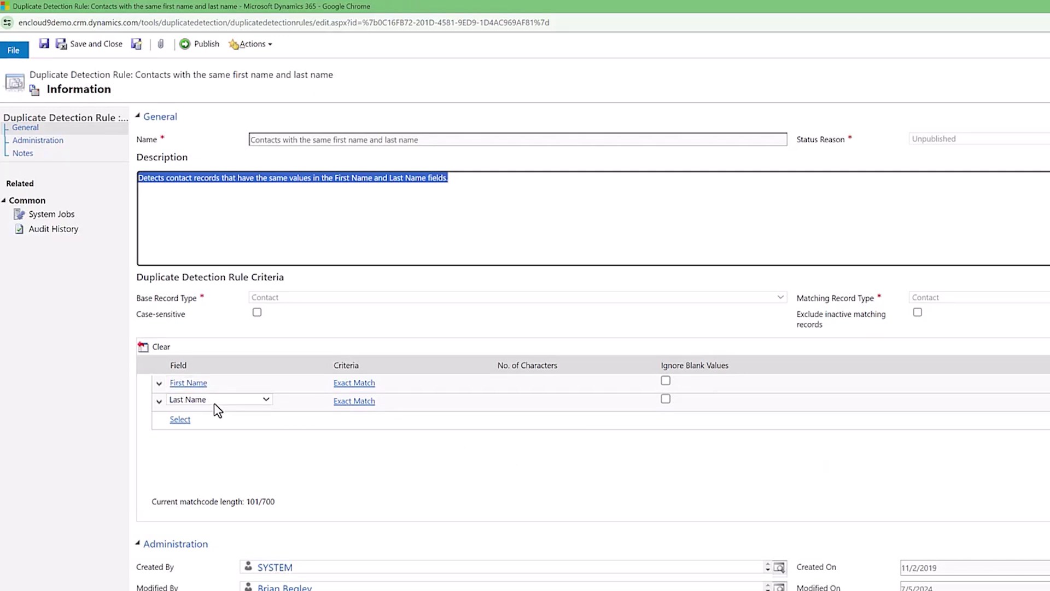
Step: Add an Email field with Exact Match criteria to the name rule and publish it
{"action": "left_click", "coordinate": [179, 419]}
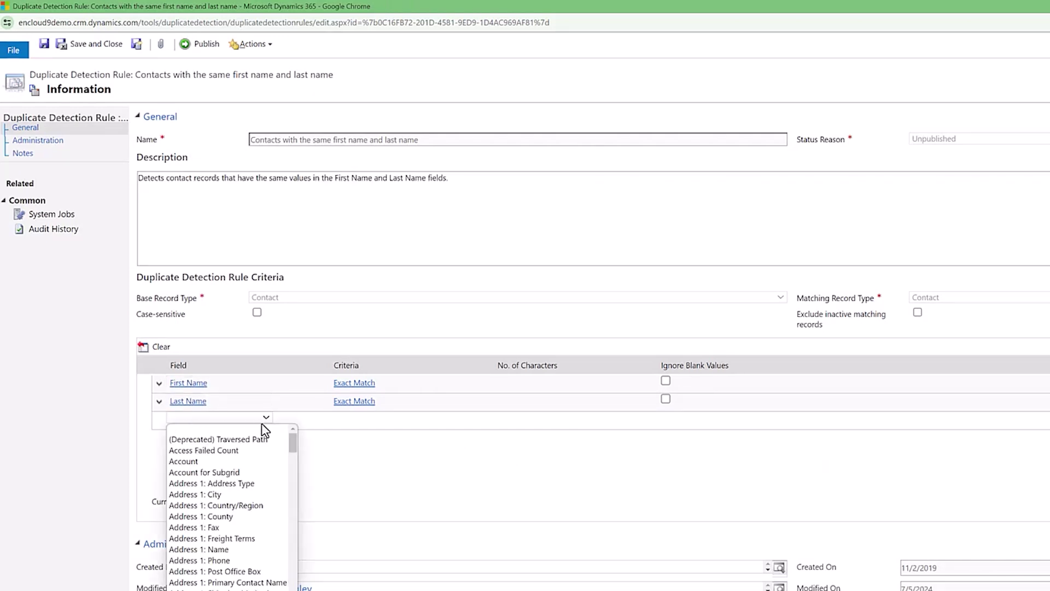
{"action": "left_click_drag", "start_coordinate": [293, 444], "coordinate": [279, 527]}
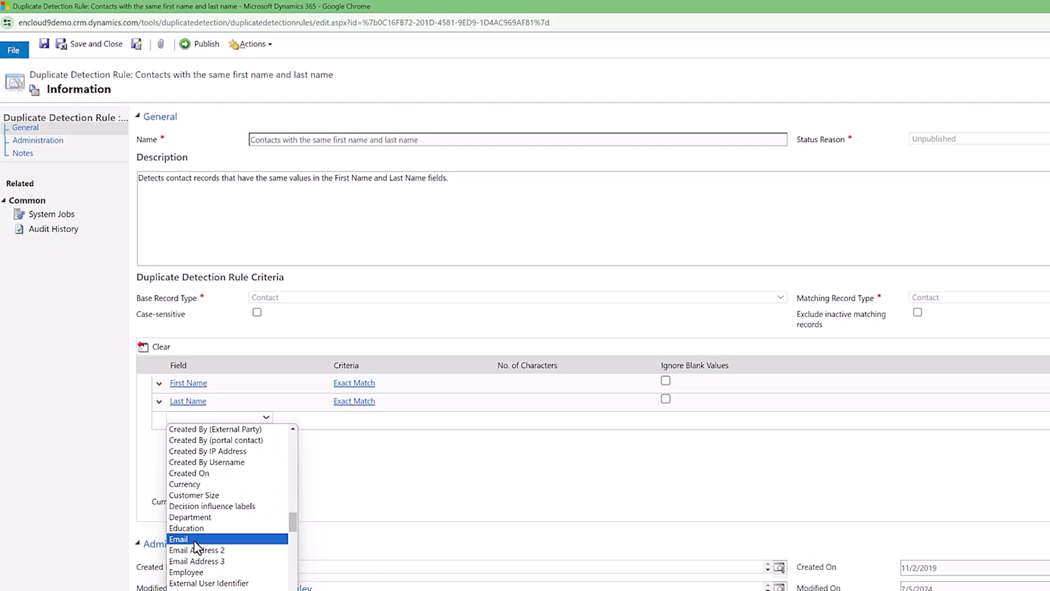
{"action": "left_click", "coordinate": [195, 542]}
{"action": "left_click", "coordinate": [345, 420]}
{"action": "left_click", "coordinate": [353, 424]}
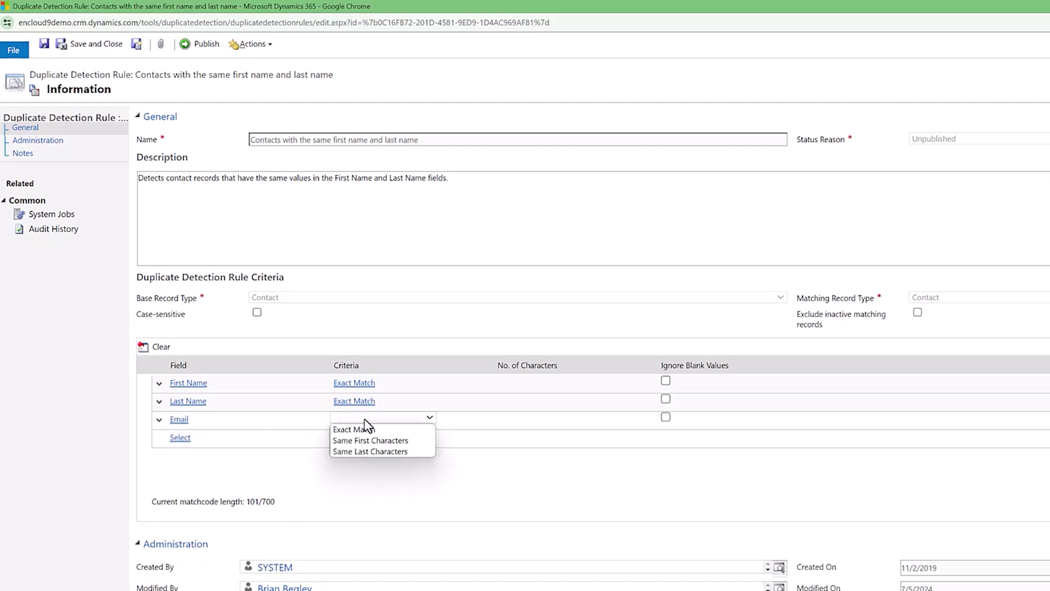
{"action": "left_click", "coordinate": [382, 433]}
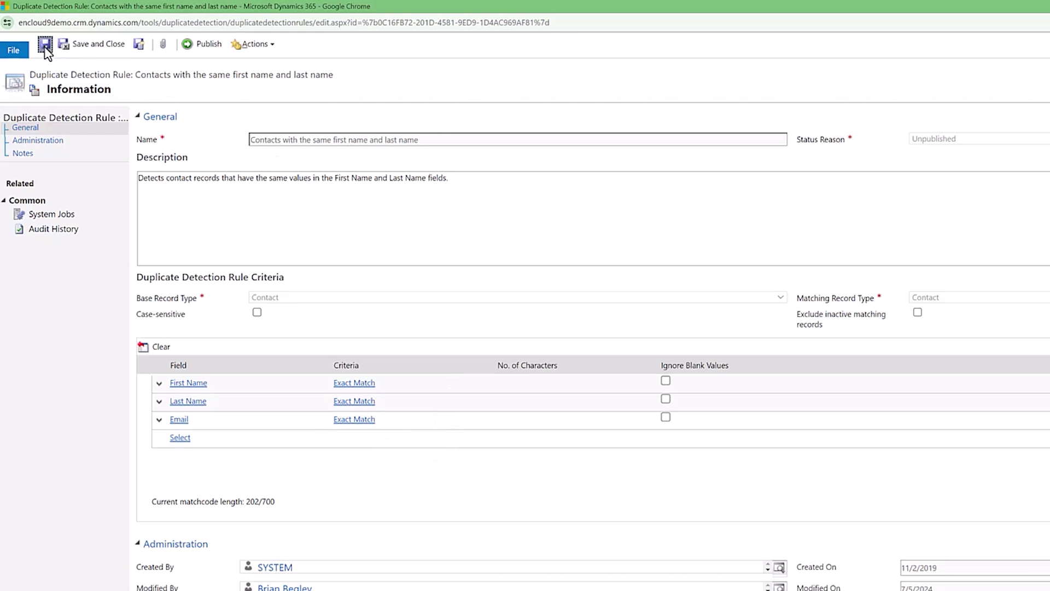
{"action": "left_click", "coordinate": [198, 46]}
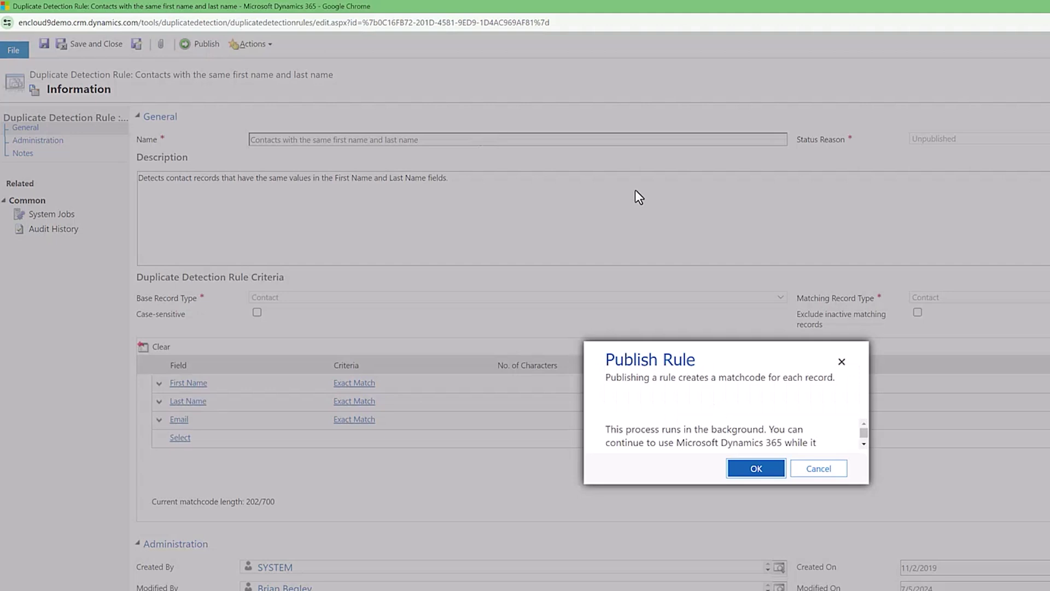
{"action": "left_click", "coordinate": [759, 469]}
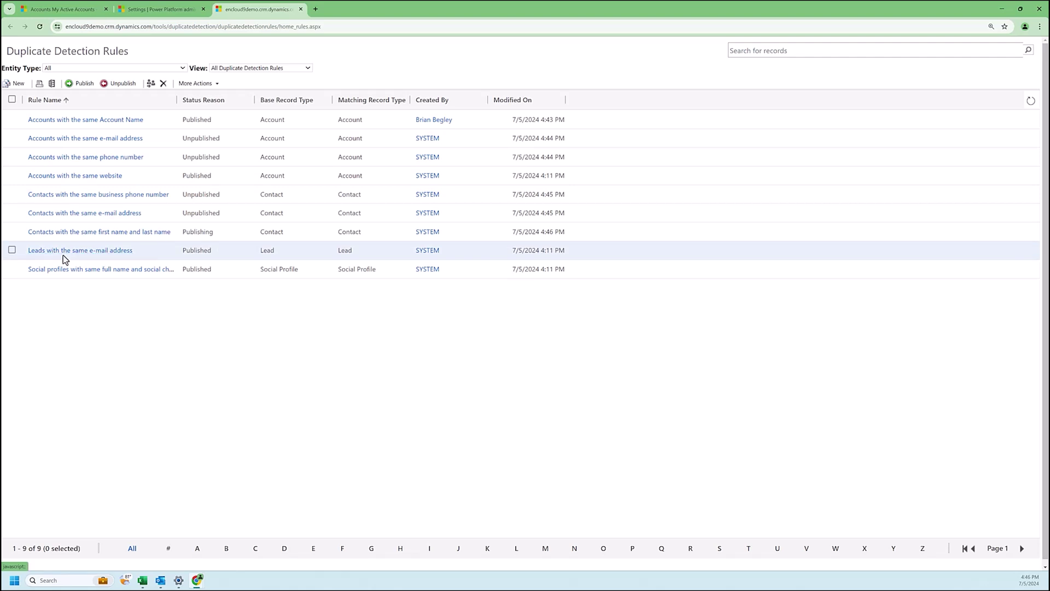
Step: Review the Leads with the same e-mail address rule in a maximised window
{"action": "left_click", "coordinate": [64, 252]}
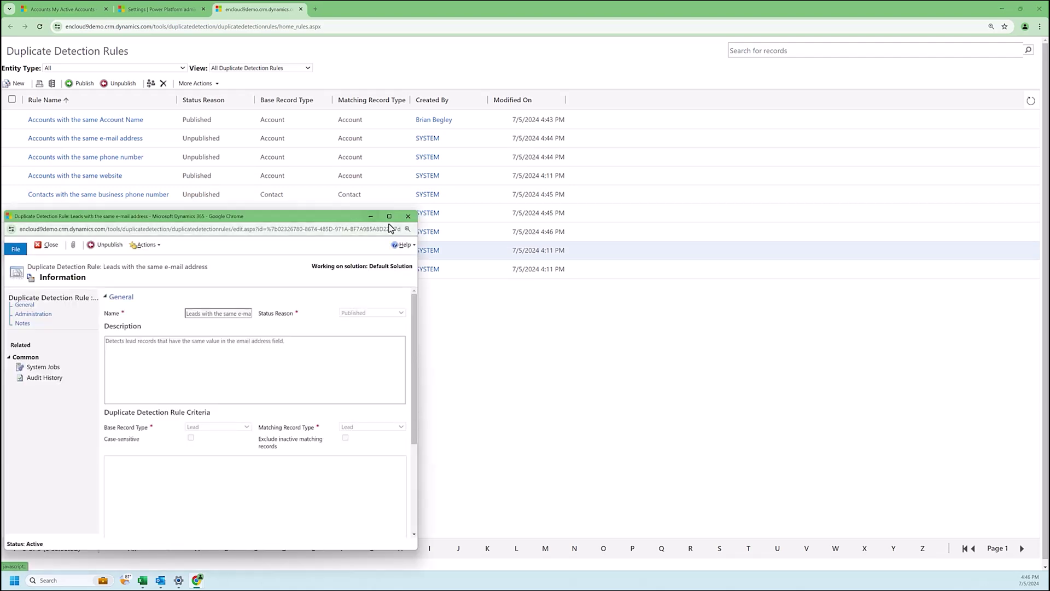
{"action": "left_click", "coordinate": [389, 216]}
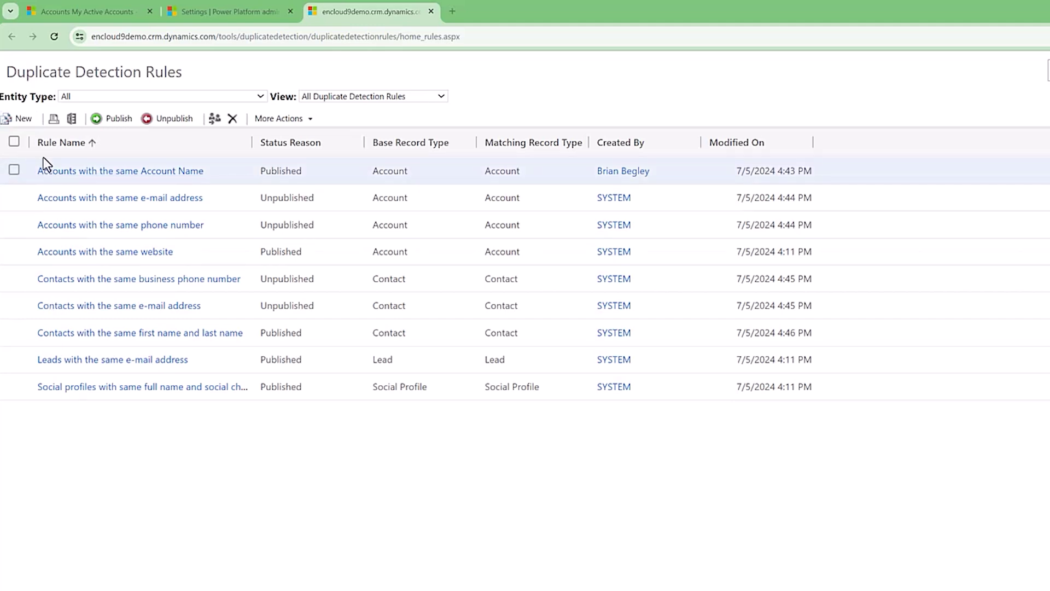
{"action": "left_click", "coordinate": [15, 117]}
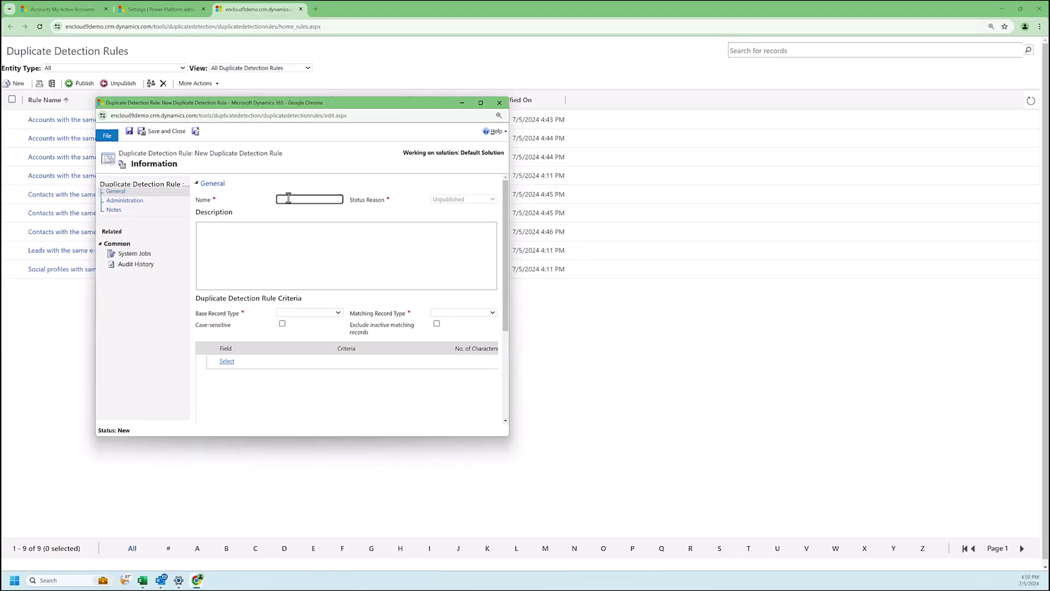
Step: Name the new rule 'Leads with same email address as a contact' and maximise its window
{"action": "left_click", "coordinate": [440, 285]}
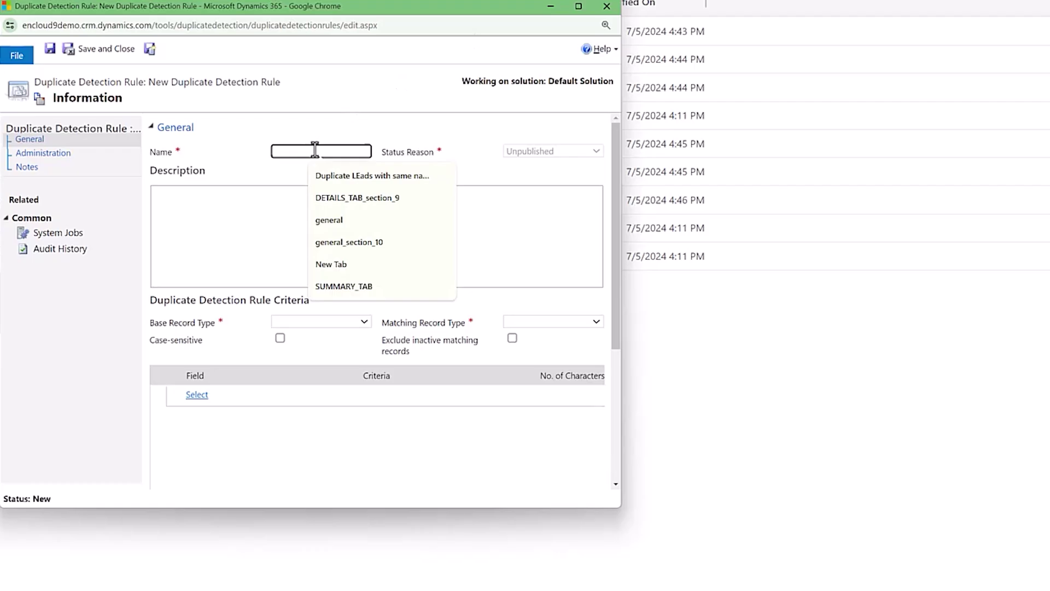
{"action": "type", "text": "Le"}
{"action": "type", "text": "s w"}
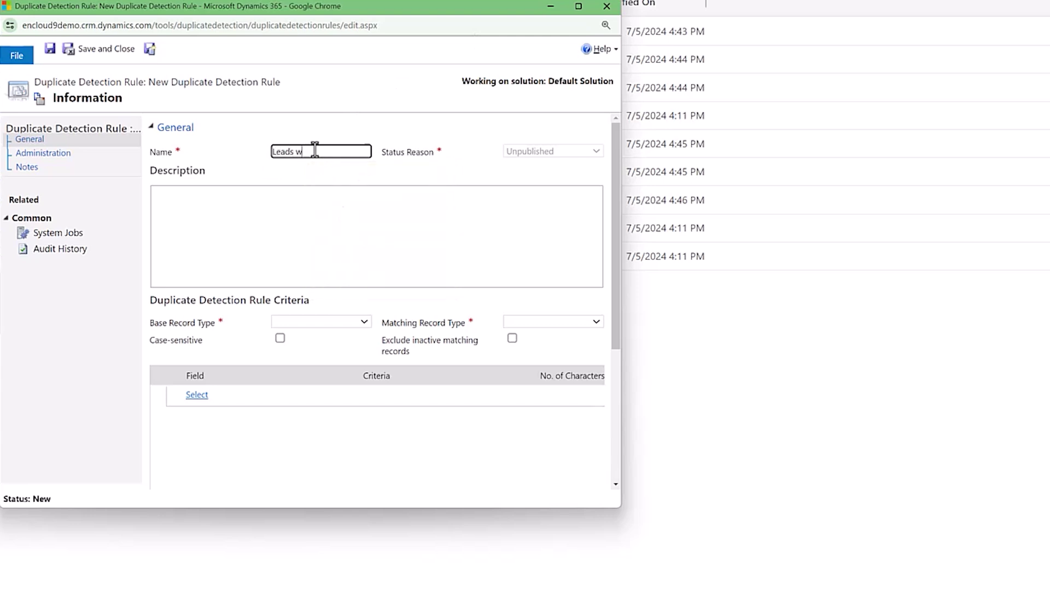
{"action": "type", "text": "ith same email address as a co"}
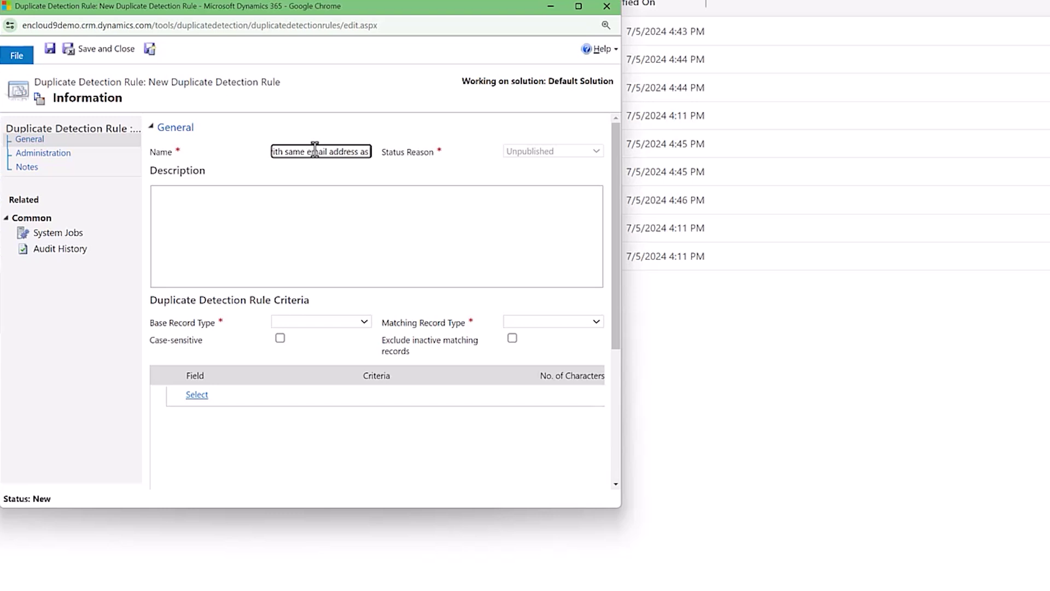
{"action": "key", "text": "Tab"}
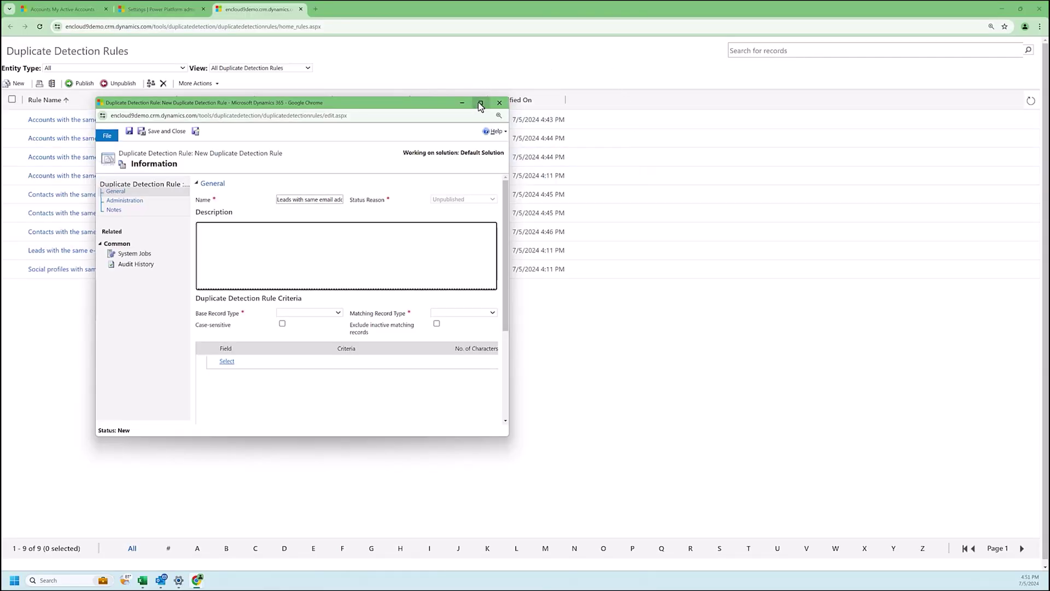
{"action": "left_click", "coordinate": [480, 103]}
Step: Set Base Record Type to Lead and Matching Record Type to Contact
{"action": "left_click", "coordinate": [202, 215]}
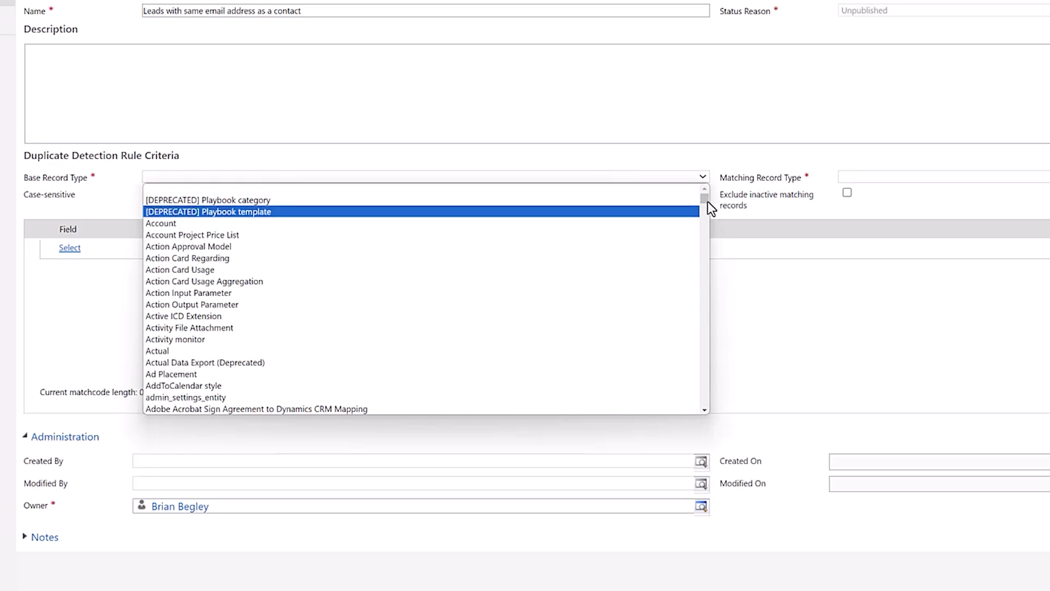
{"action": "left_click_drag", "start_coordinate": [706, 199], "coordinate": [701, 293]}
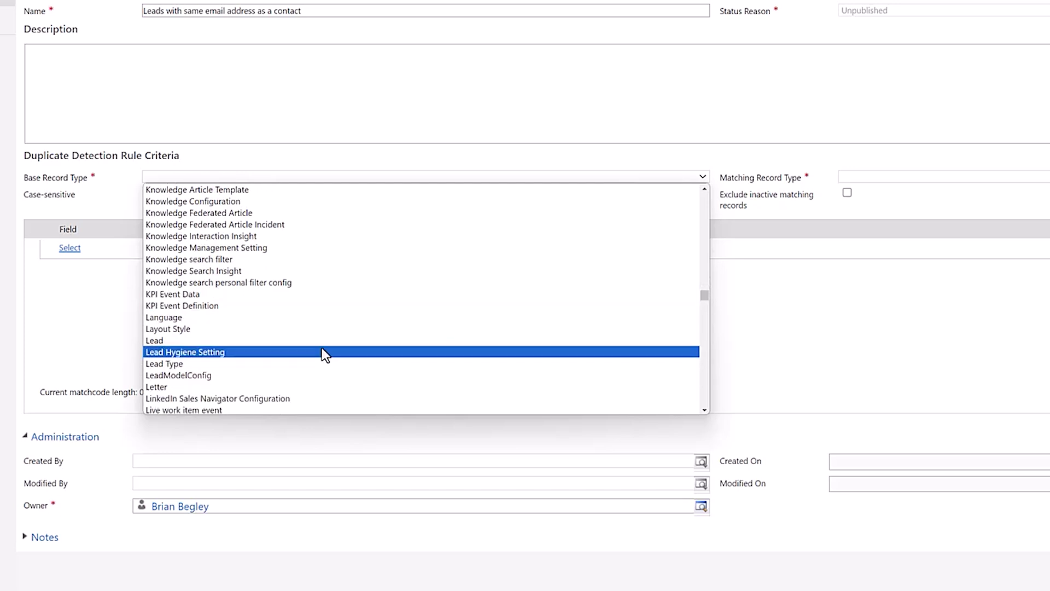
{"action": "left_click", "coordinate": [278, 340]}
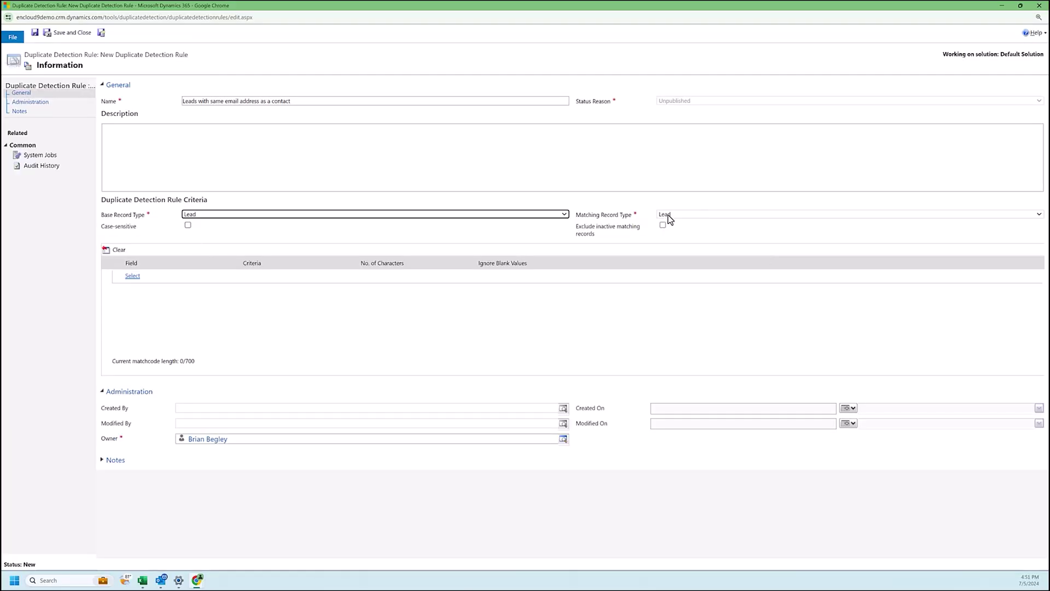
{"action": "left_click", "coordinate": [668, 216]}
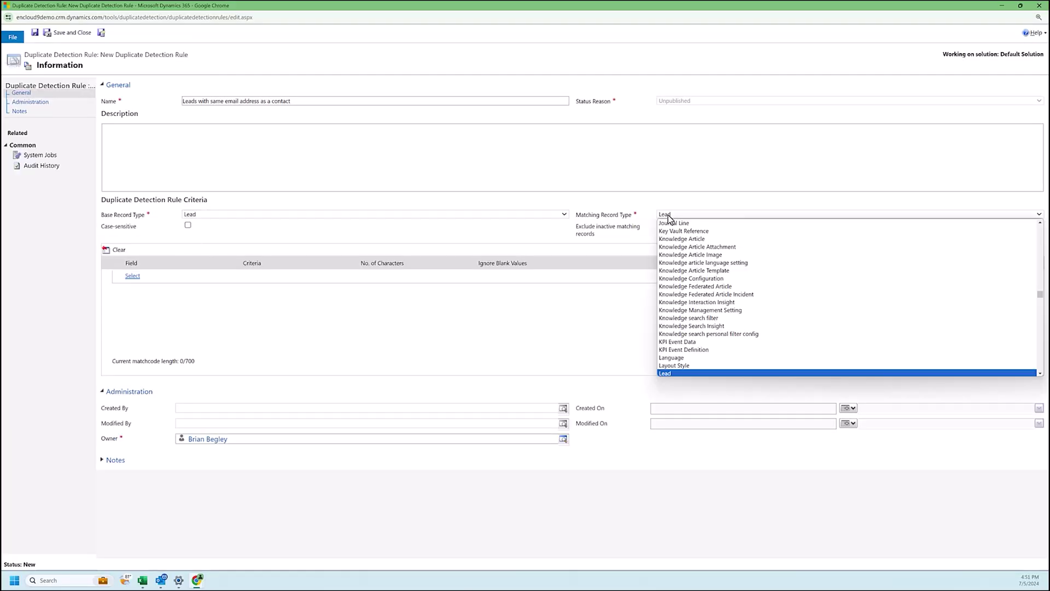
{"action": "scroll", "coordinate": [699, 270], "scroll_direction": "up", "scroll_amount": 5}
{"action": "scroll", "coordinate": [701, 274], "scroll_direction": "up", "scroll_amount": 20}
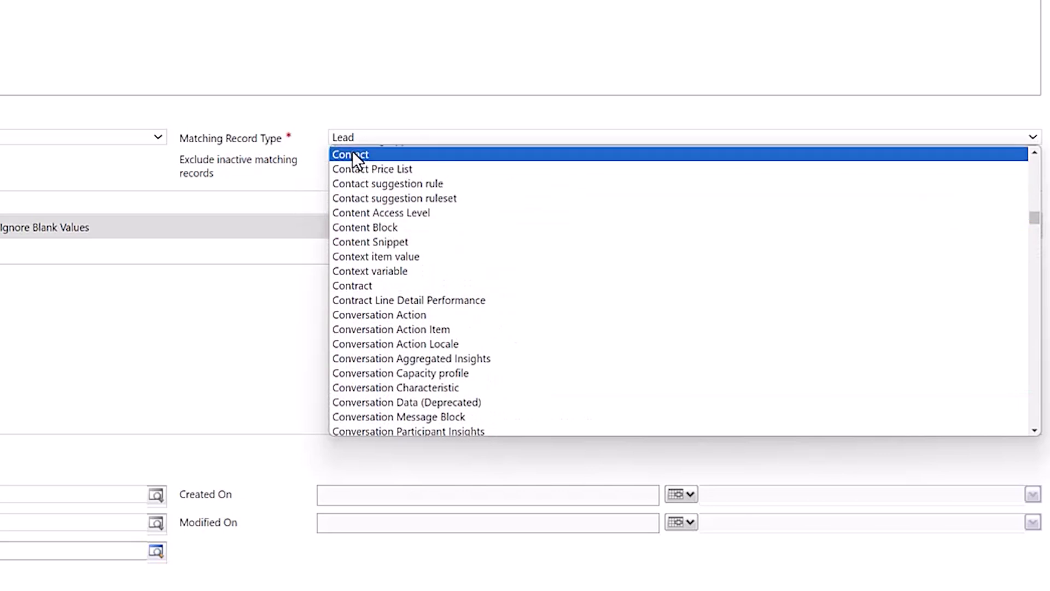
{"action": "left_click", "coordinate": [353, 154]}
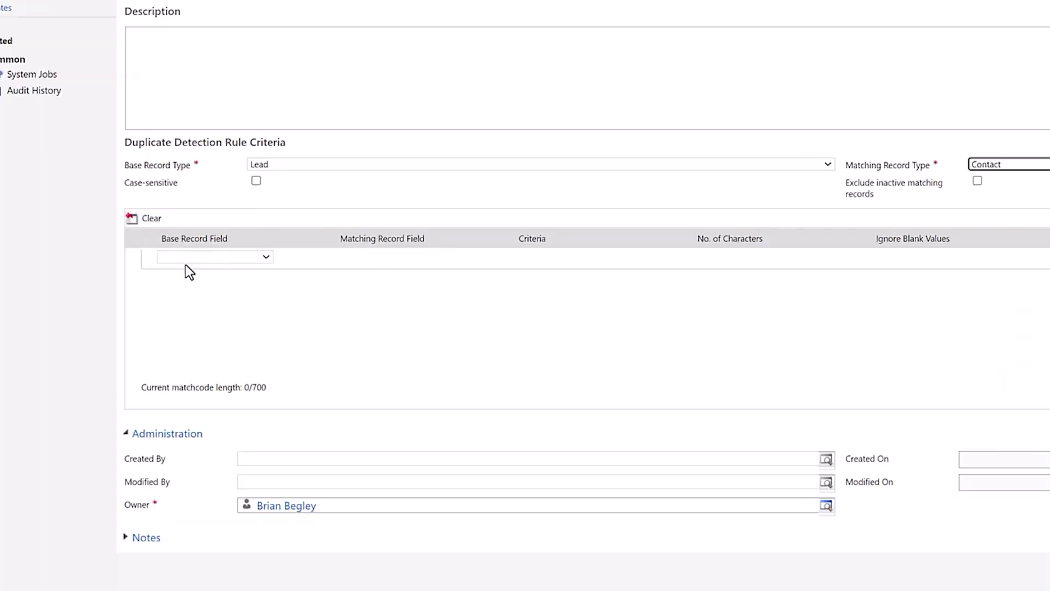
Step: Add a criterion comparing the lead's Email field with the contact's Email field
{"action": "left_click", "coordinate": [188, 258]}
{"action": "scroll", "coordinate": [287, 315], "scroll_direction": "down", "scroll_amount": 10}
{"action": "scroll", "coordinate": [224, 449], "scroll_direction": "down", "scroll_amount": 8}
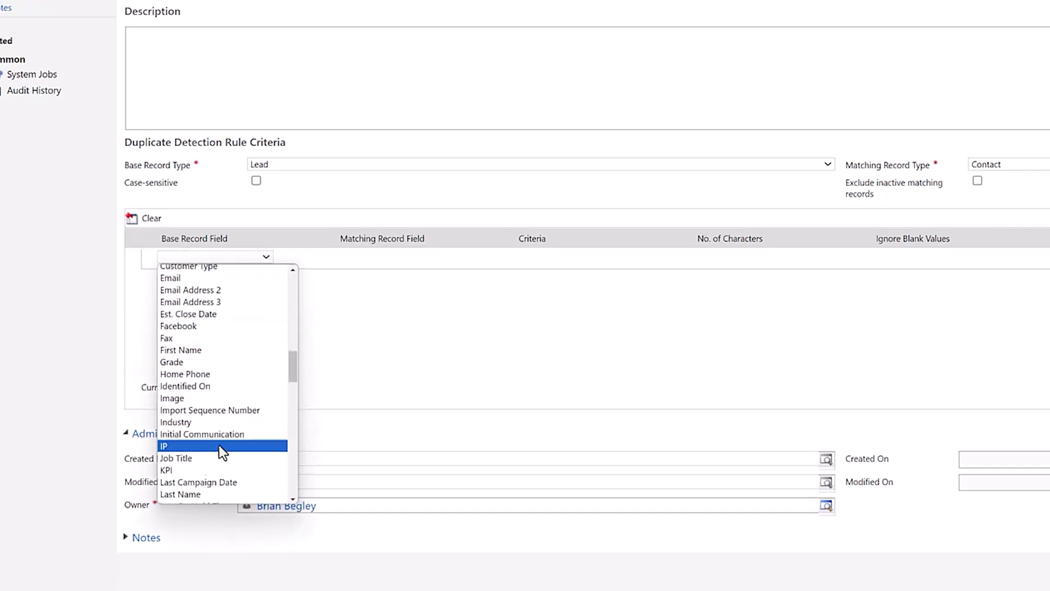
{"action": "scroll", "coordinate": [196, 352], "scroll_direction": "up", "scroll_amount": 1}
{"action": "left_click", "coordinate": [171, 274]}
{"action": "left_click", "coordinate": [360, 259]}
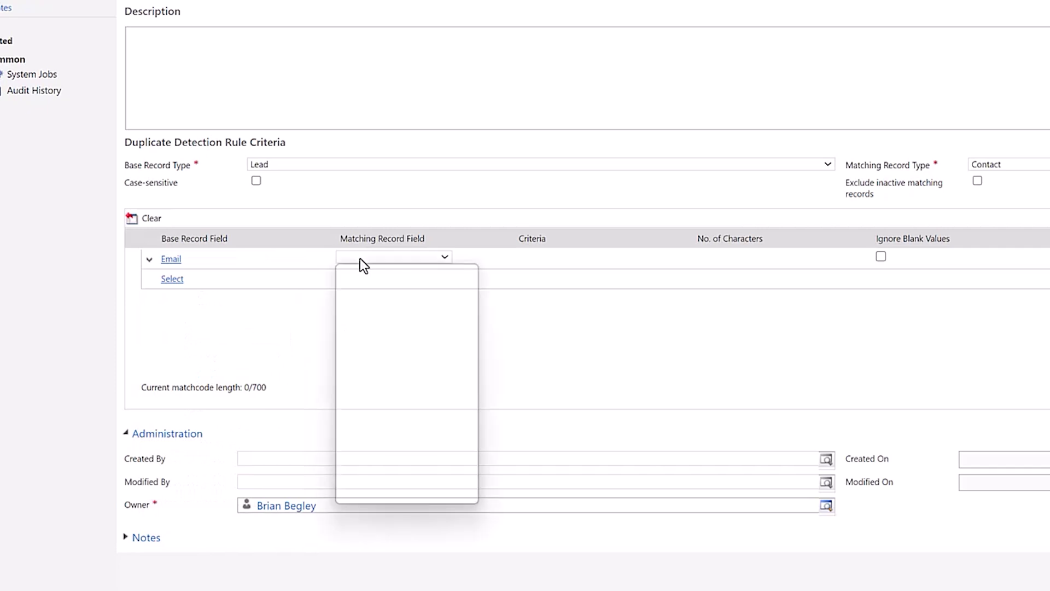
{"action": "left_click_drag", "start_coordinate": [474, 284], "coordinate": [465, 398]}
{"action": "left_click", "coordinate": [361, 306]}
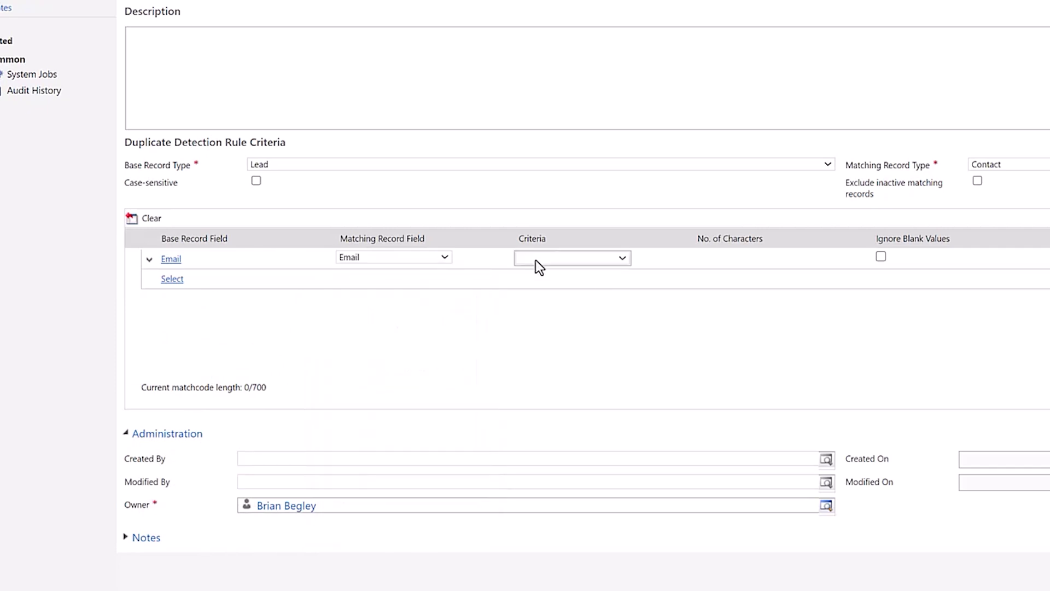
Step: Set the email criterion to Exact Match, then publish and close the rule
{"action": "left_click", "coordinate": [535, 258]}
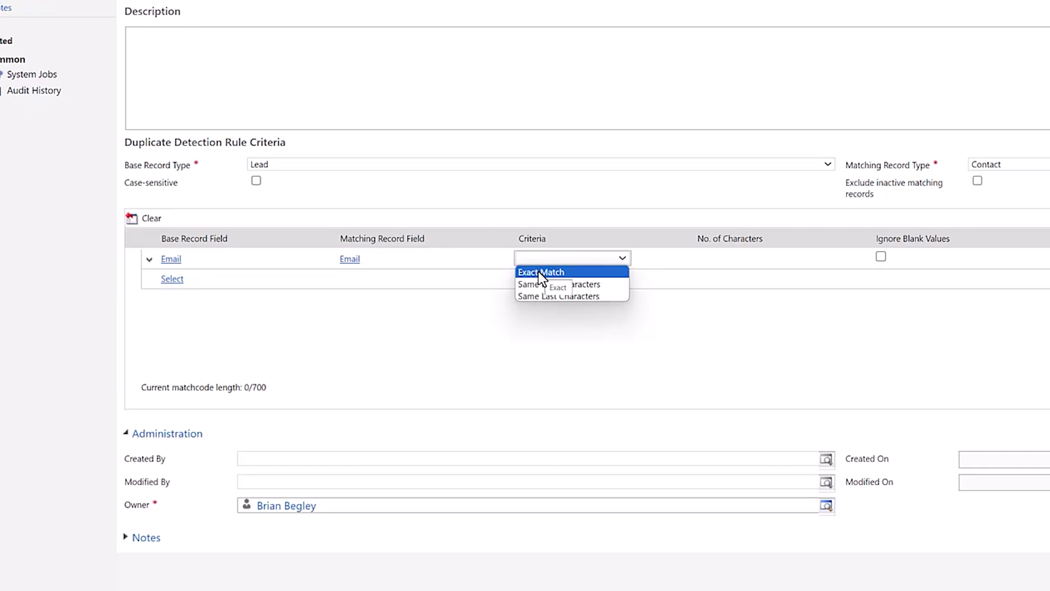
{"action": "left_click", "coordinate": [538, 272]}
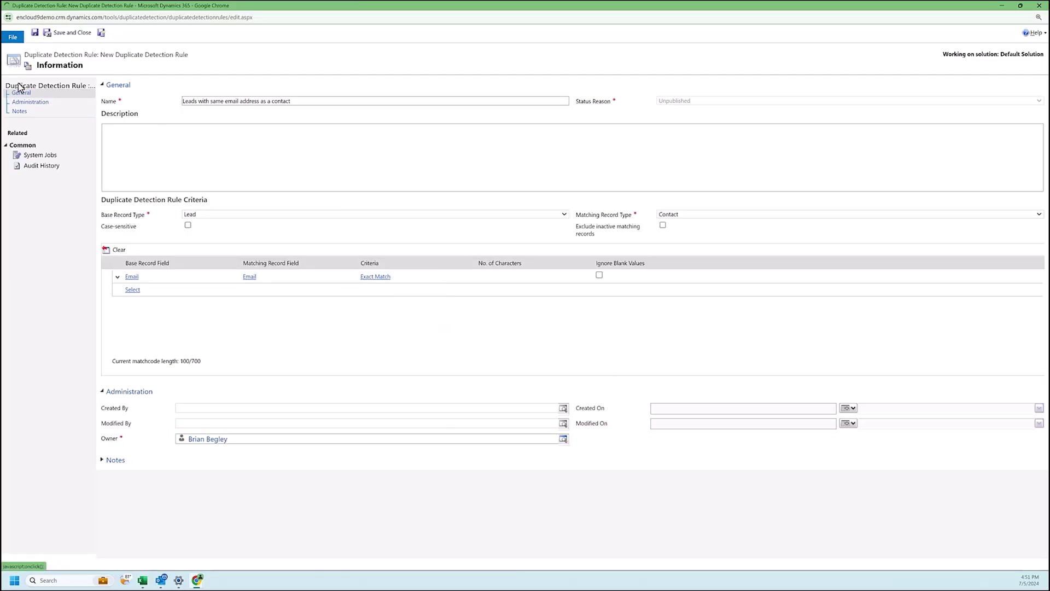
{"action": "left_click", "coordinate": [148, 32]}
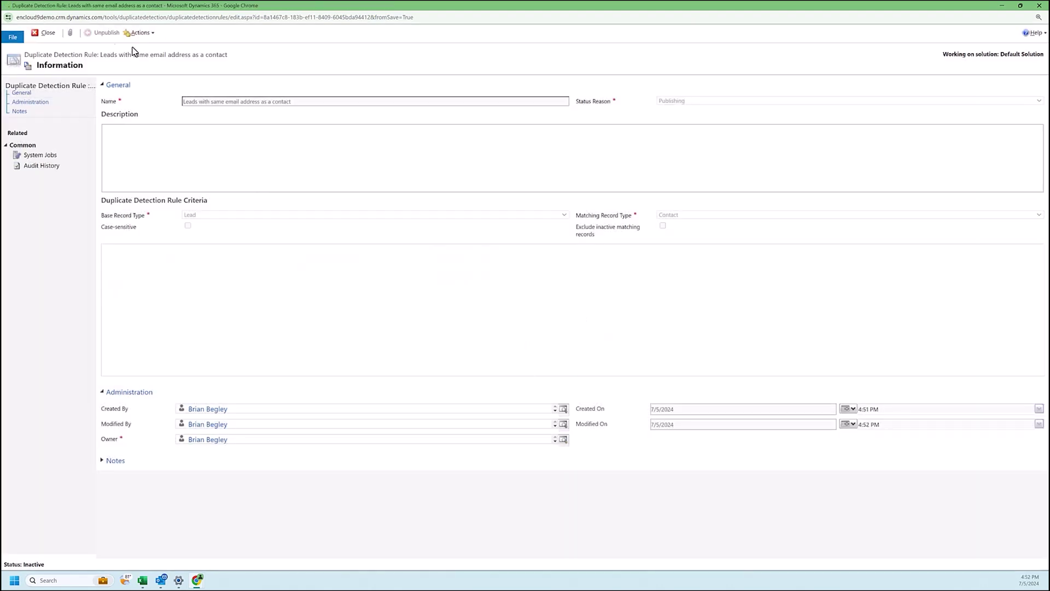
{"action": "left_click", "coordinate": [47, 33]}
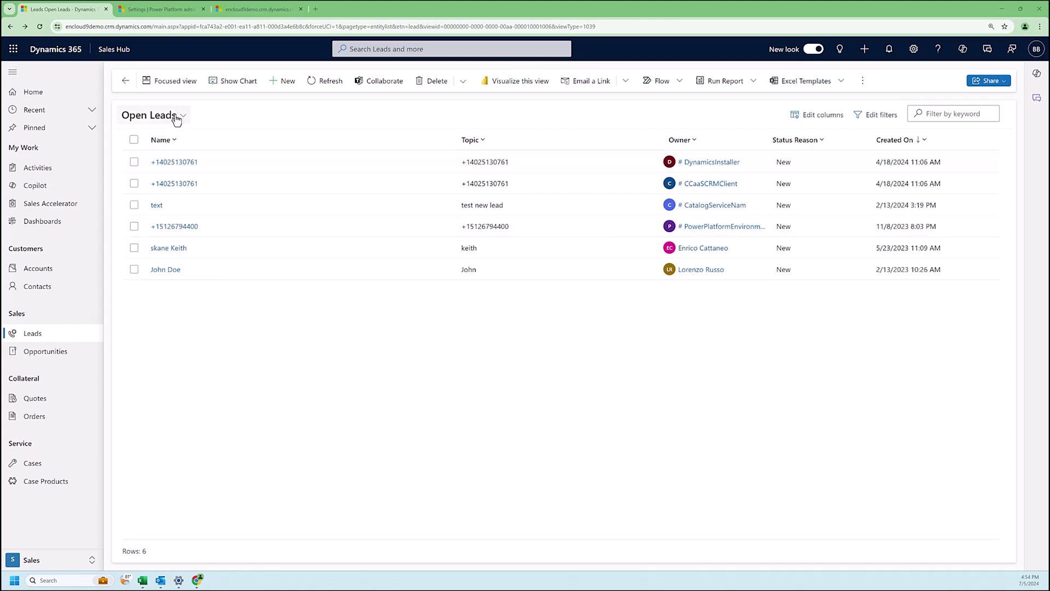
Step: Start a new lead and enter its topic
{"action": "left_click", "coordinate": [285, 80]}
{"action": "left_click", "coordinate": [236, 241]}
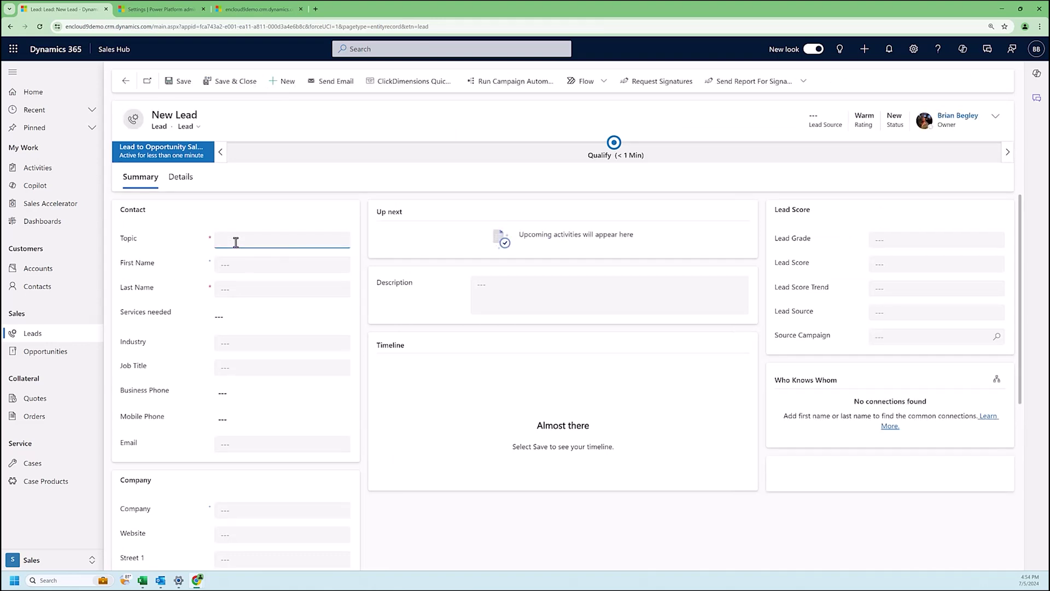
{"action": "type", "text": "Dan"}
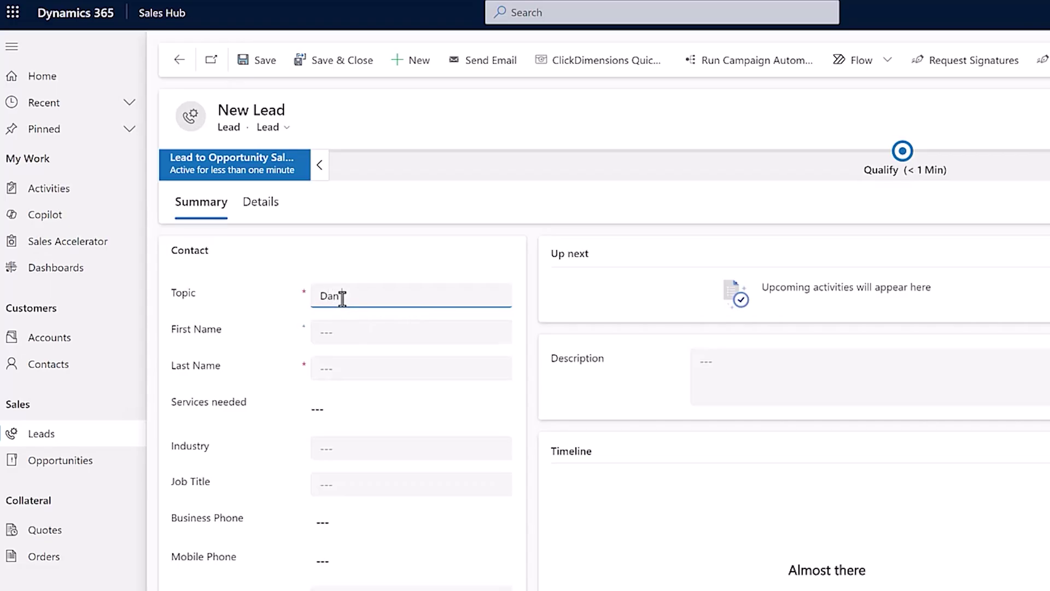
{"action": "type", "text": " at Adventure works"}
{"action": "key", "text": "Tab"}
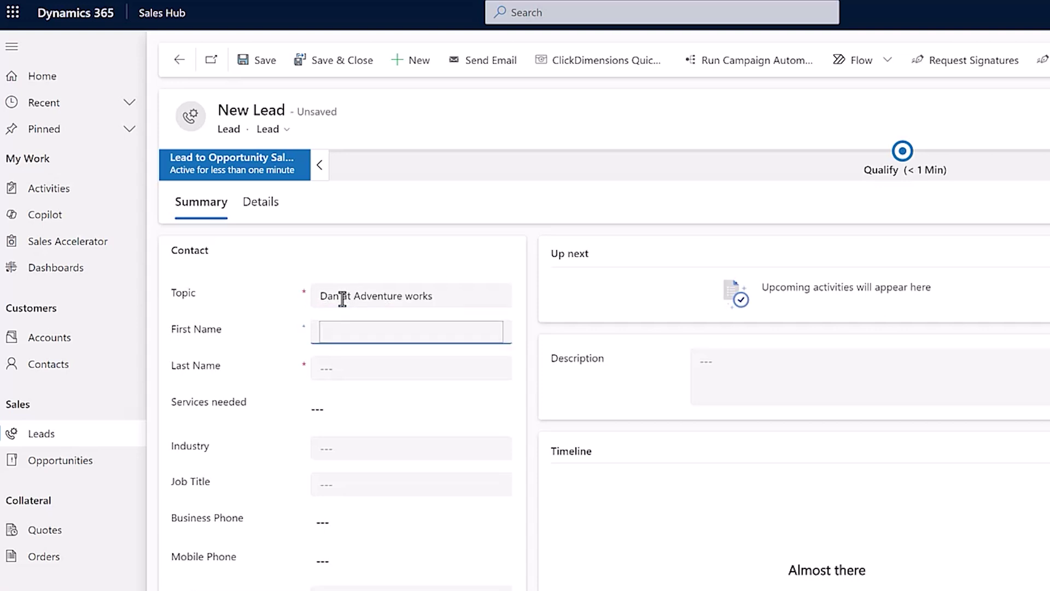
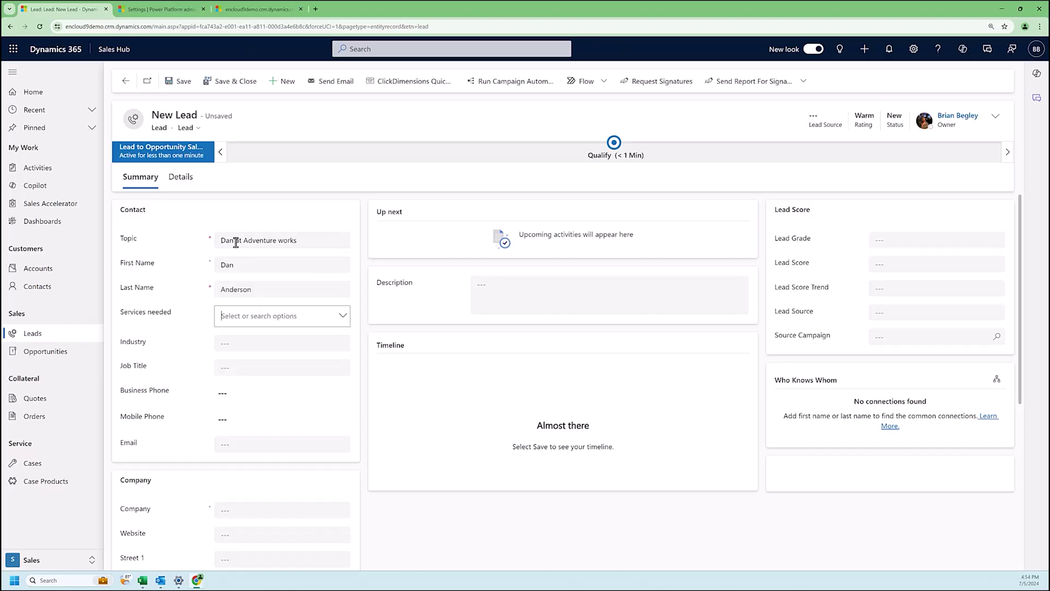
Step: Enter the lead's first name and an email already used by a contact, then save
{"action": "key", "text": "Tab"}
{"action": "key", "text": "Tab"}
{"action": "key", "text": "Tab"}
{"action": "key", "text": "Tab"}
{"action": "key", "text": "Tab"}
{"action": "left_click", "coordinate": [505, 559]}
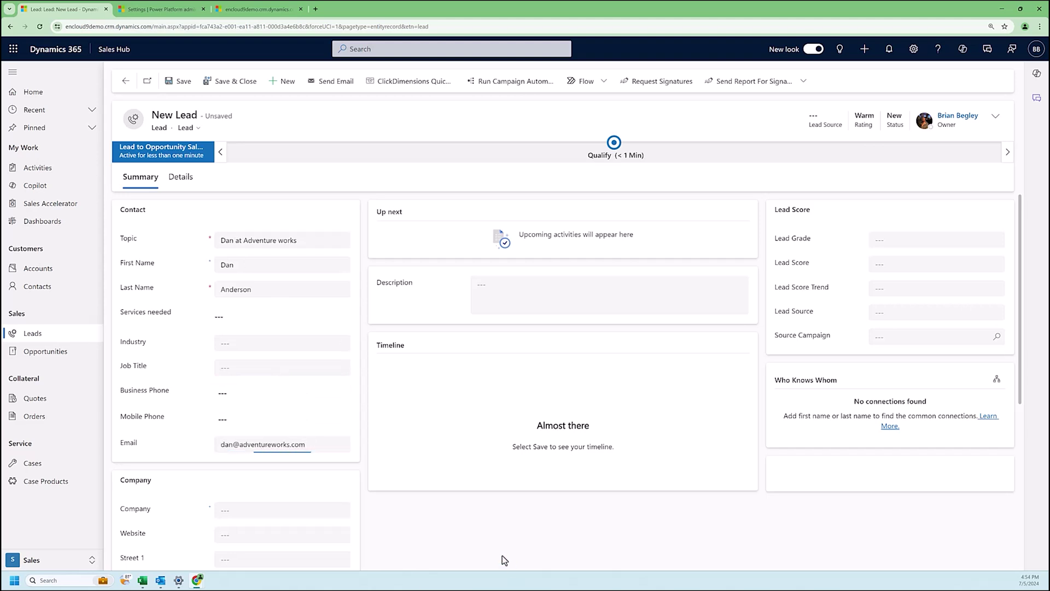
{"action": "left_click", "coordinate": [180, 87]}
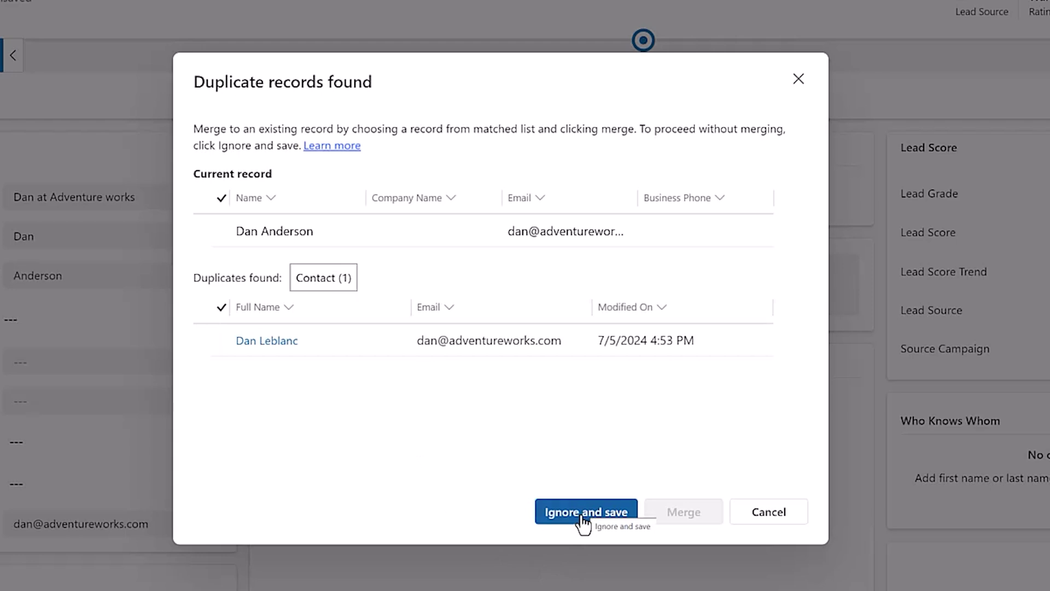
Step: Cancel the Duplicate records found dialog so the lead matching a contact's email stays unsaved
{"action": "left_click", "coordinate": [767, 515]}
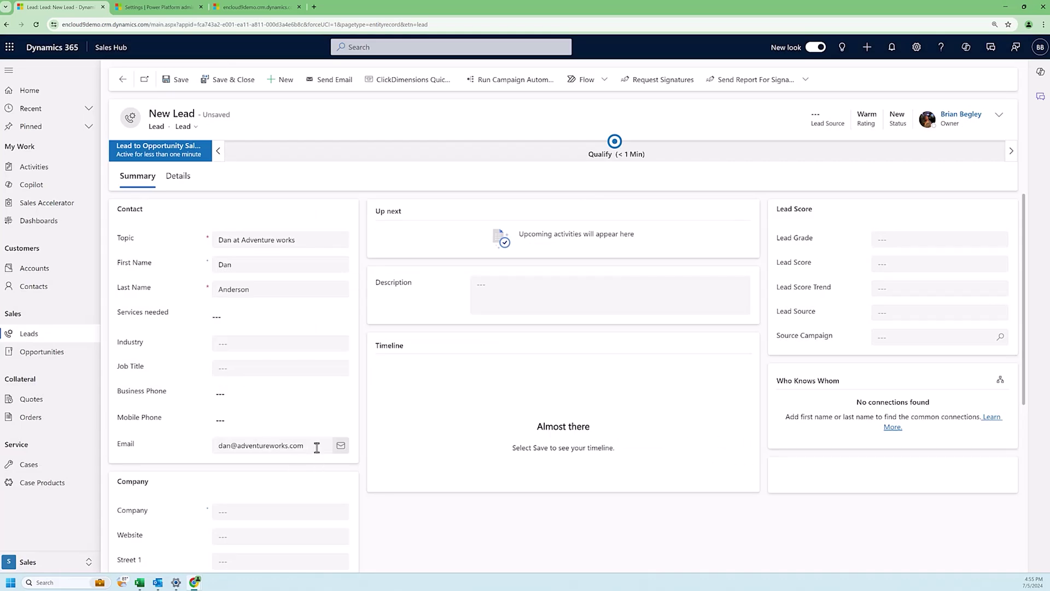